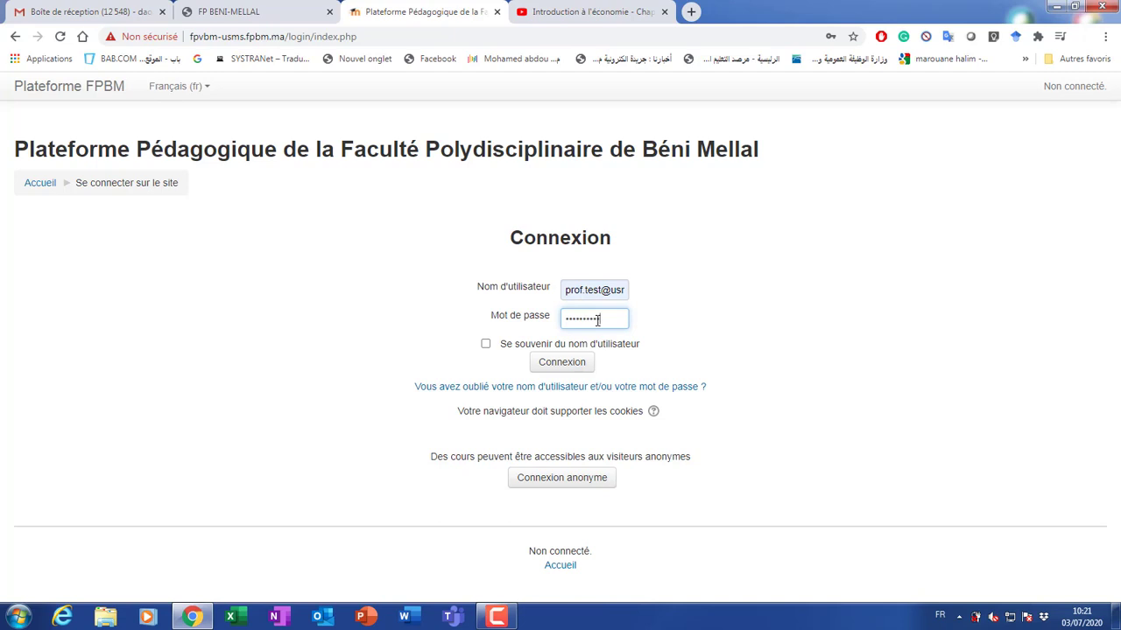
Step: Log in to the teaching platform and open the password change form from the account preferences
{"action": "left_click", "coordinate": [560, 368]}
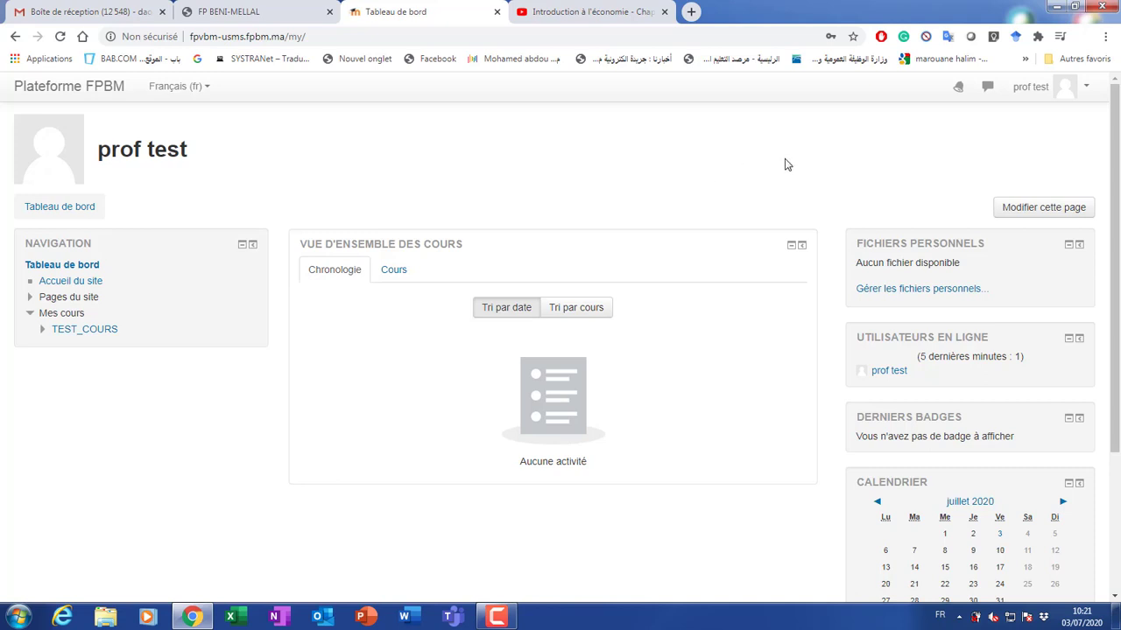
{"action": "left_click", "coordinate": [1033, 89]}
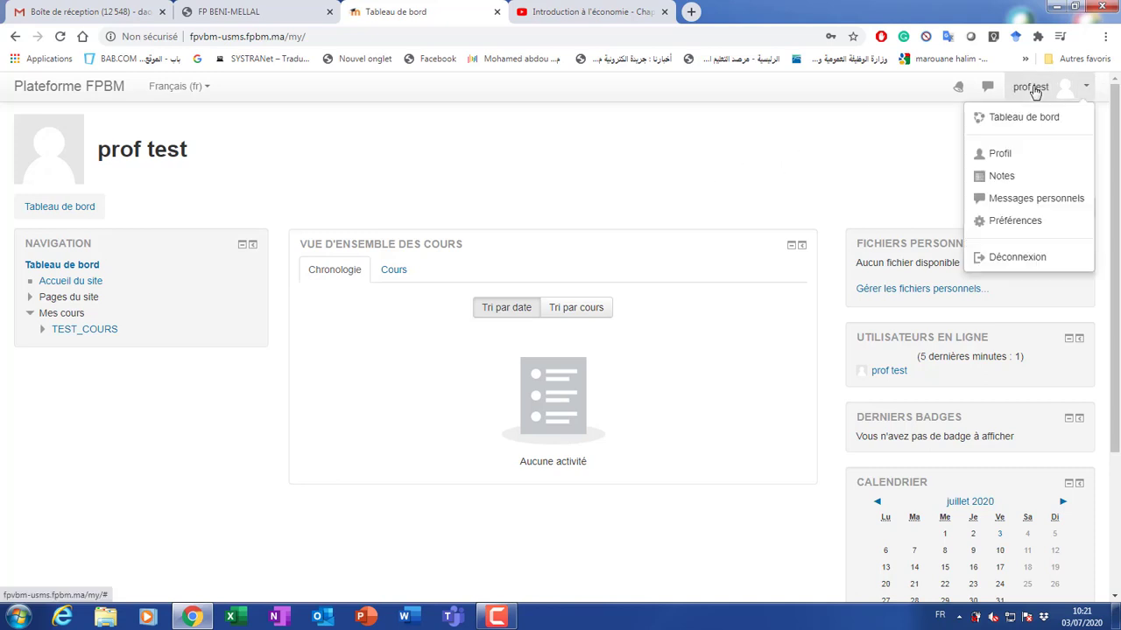
{"action": "left_click", "coordinate": [1016, 224]}
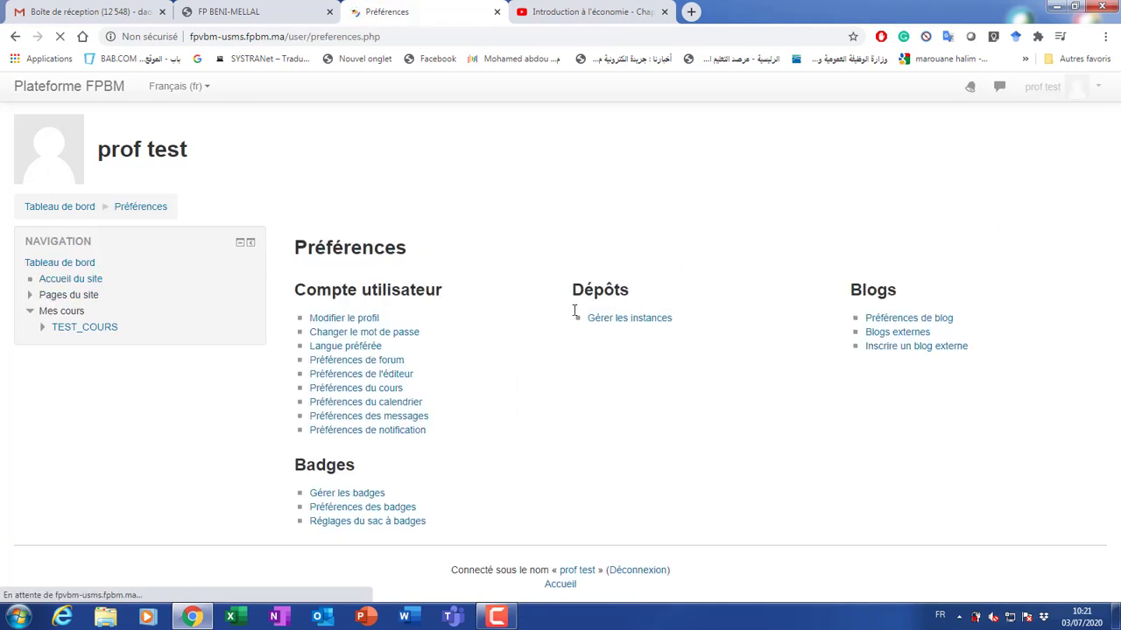
{"action": "left_click", "coordinate": [402, 333]}
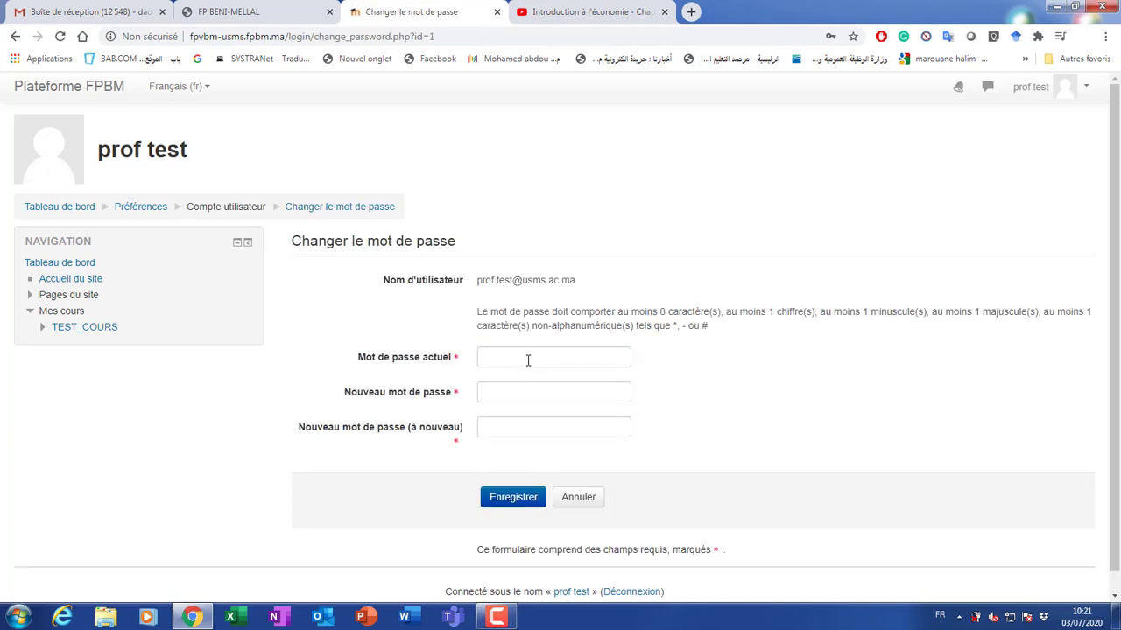
Step: Change the account password by entering the current and new passwords, save it, decline the browser's password update and continue
{"action": "left_click", "coordinate": [528, 359]}
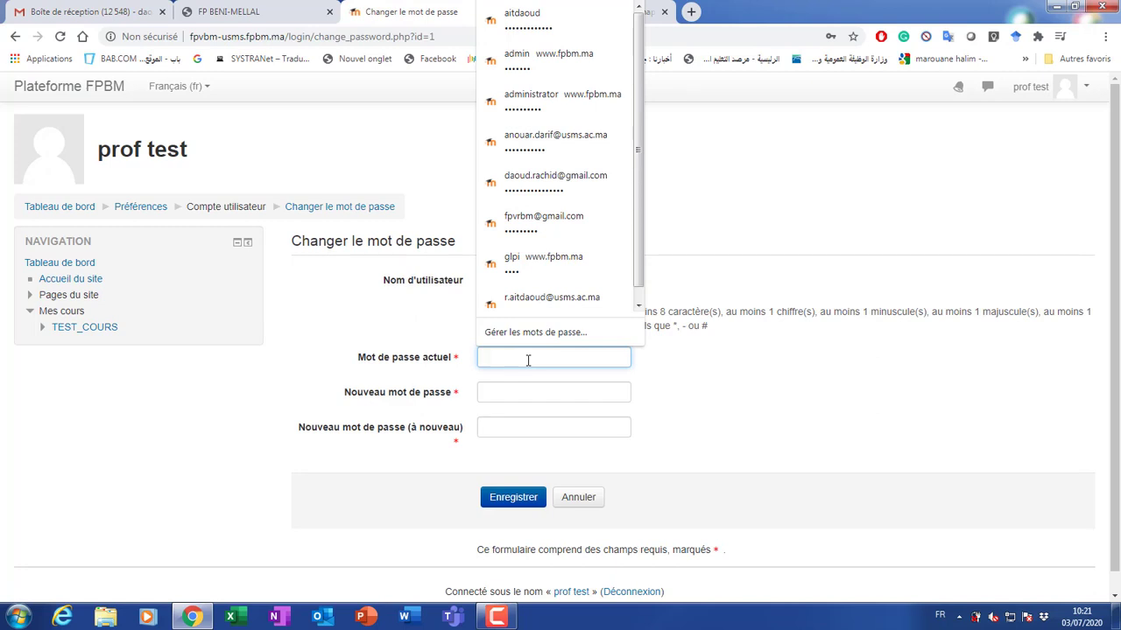
{"action": "type", "text": "*"}
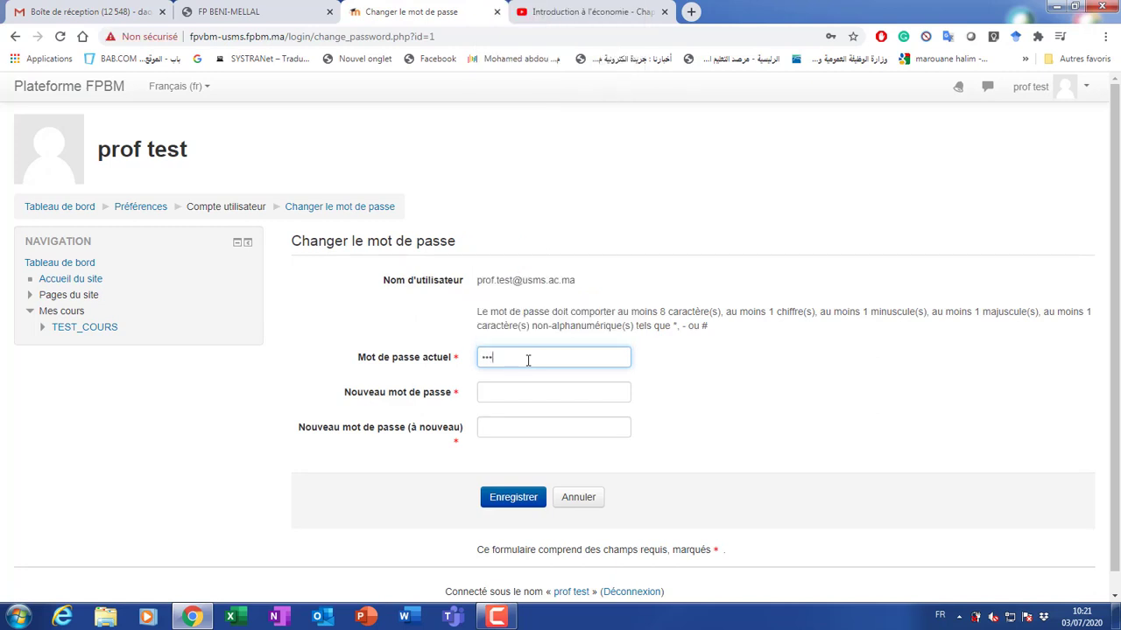
{"action": "type", "text": "*********"}
{"action": "key", "text": "Tab"}
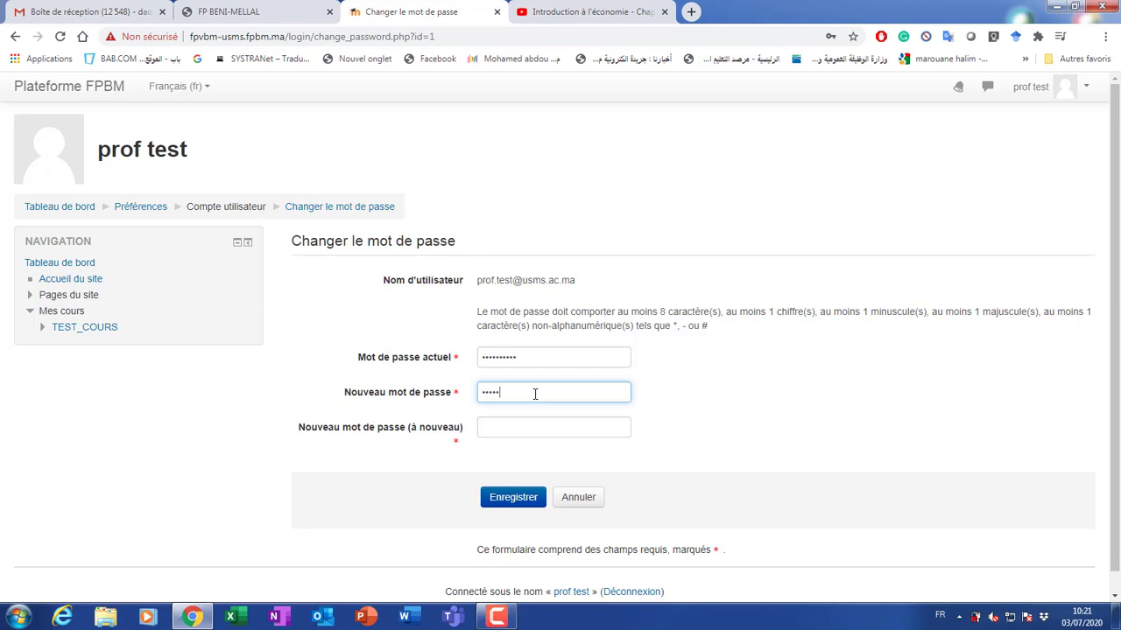
{"action": "type", "text": "•••"}
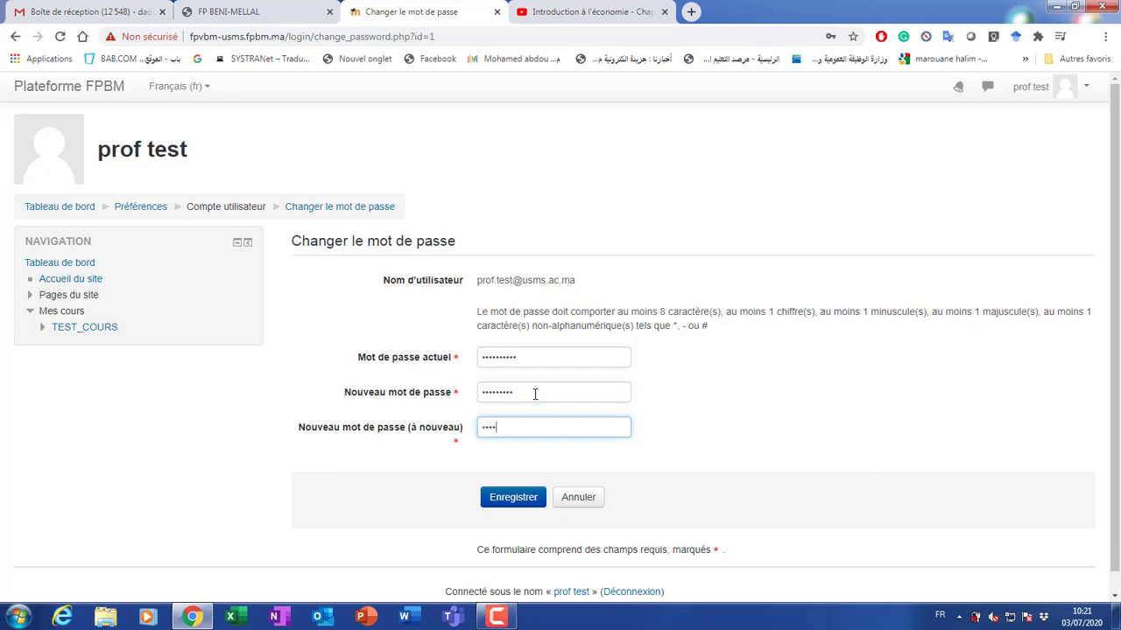
{"action": "type", "text": "•••••••••"}
{"action": "left_click", "coordinate": [510, 498]}
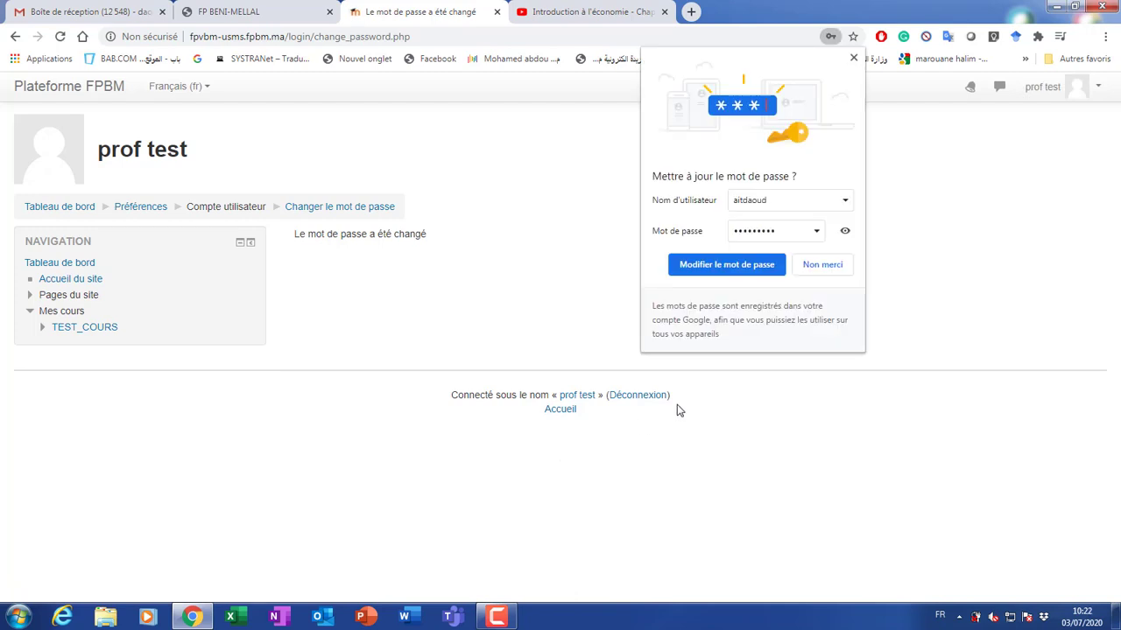
{"action": "left_click", "coordinate": [822, 268]}
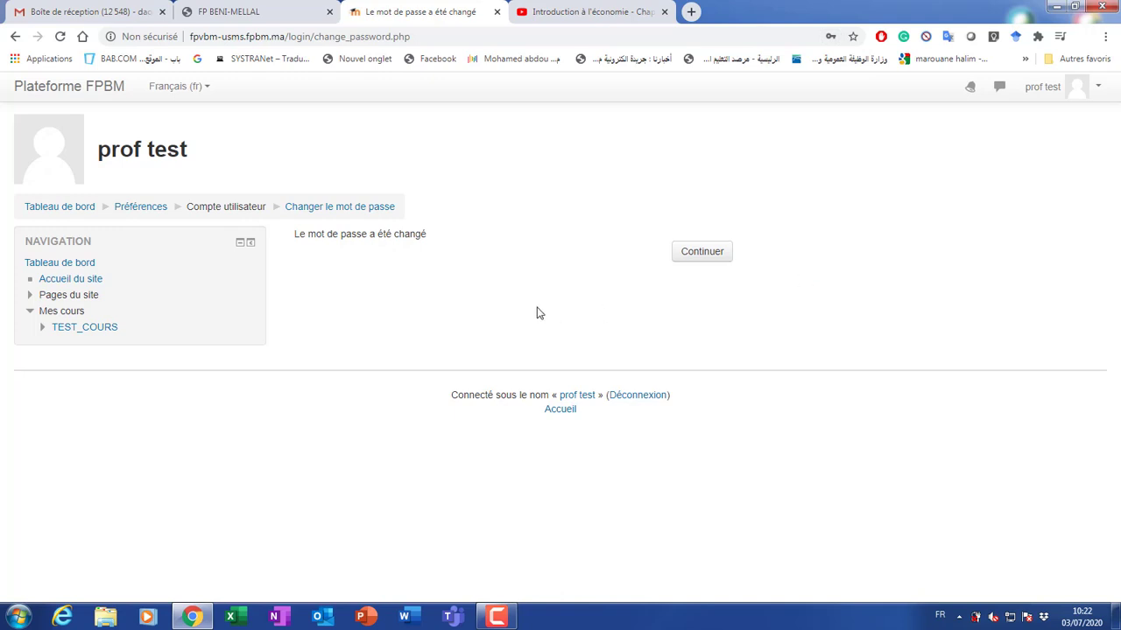
{"action": "left_click", "coordinate": [693, 260]}
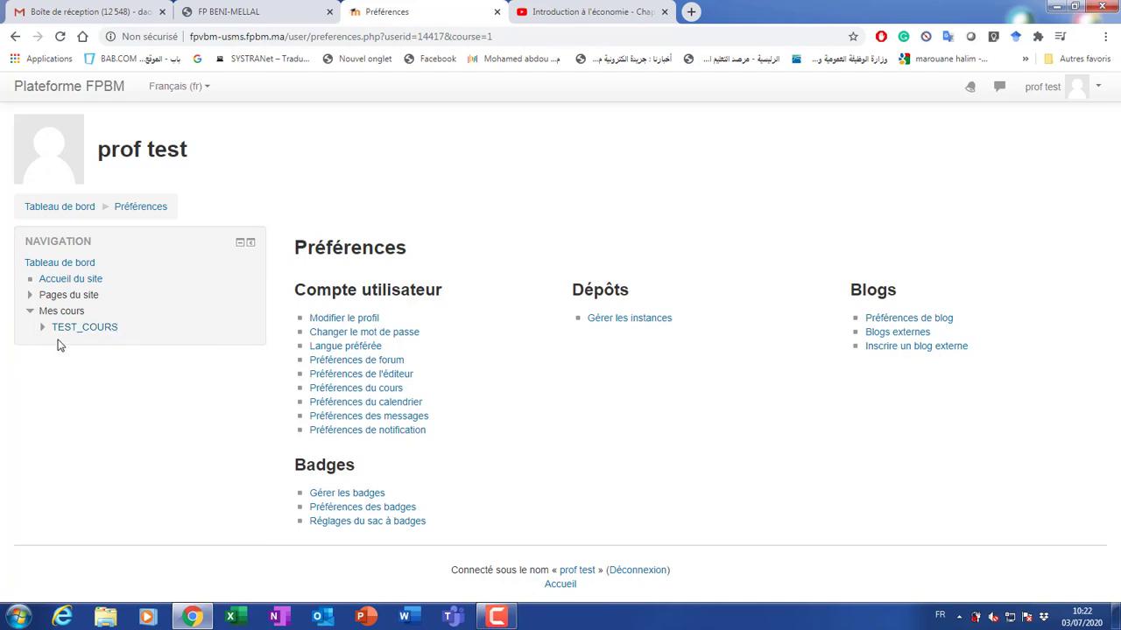
Step: Open the TEST_COURS course and turn on its edit mode
{"action": "left_click", "coordinate": [91, 331]}
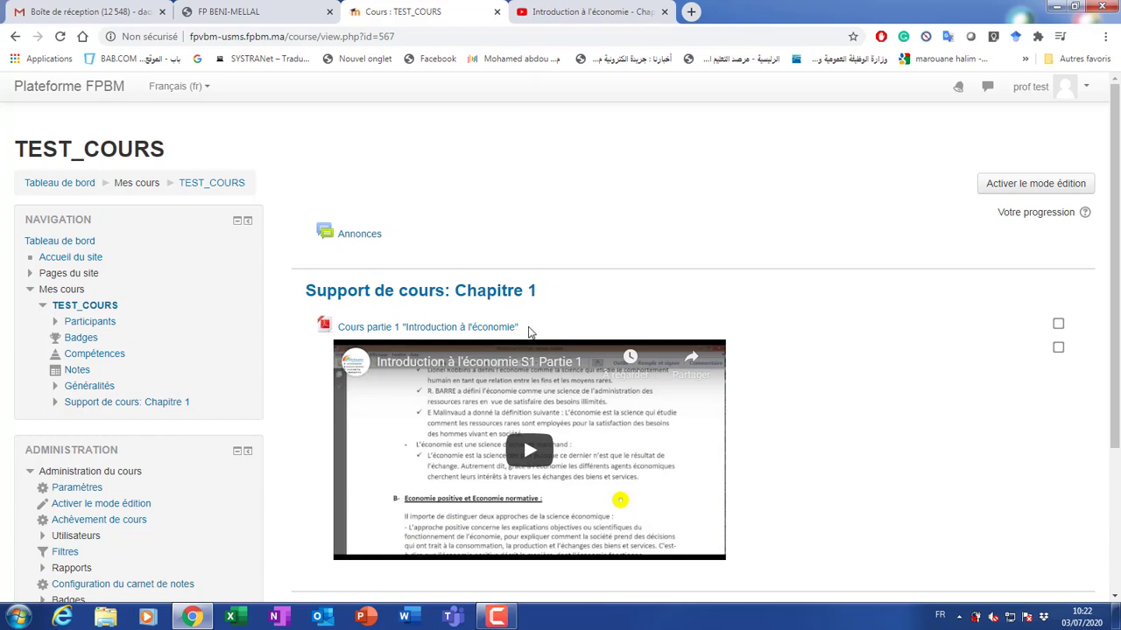
{"action": "left_click_drag", "start_coordinate": [529, 329], "coordinate": [338, 327]}
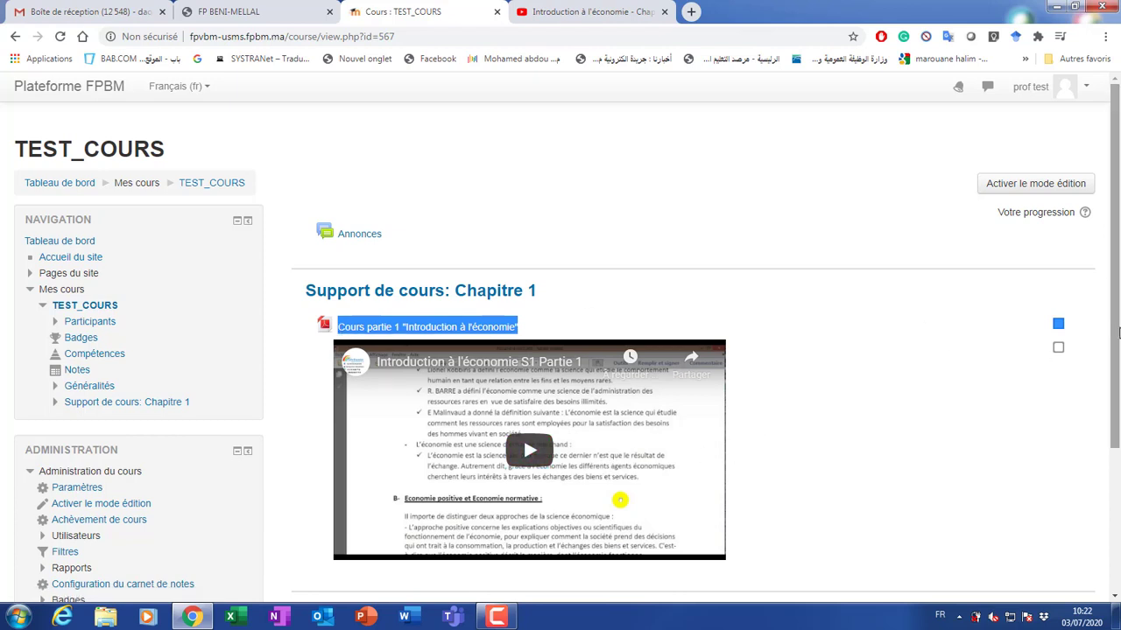
{"action": "scroll", "coordinate": [1114, 429], "scroll_direction": "down", "scroll_amount": 1}
{"action": "scroll", "coordinate": [1114, 429], "scroll_direction": "down", "scroll_amount": 2}
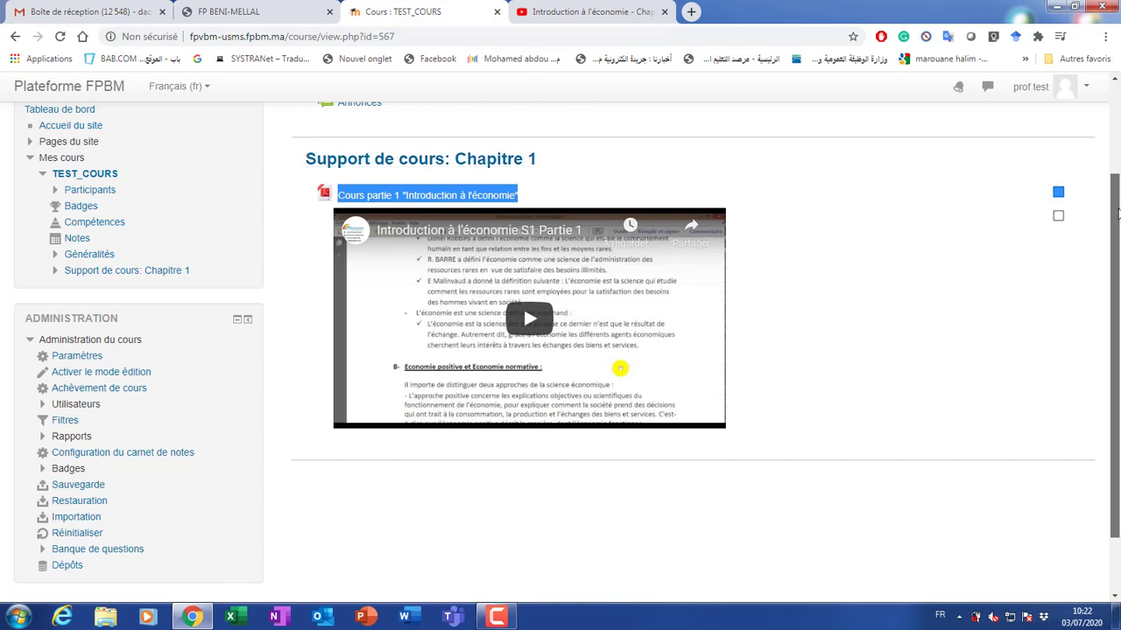
{"action": "left_click_drag", "start_coordinate": [1116, 212], "coordinate": [1116, 140]}
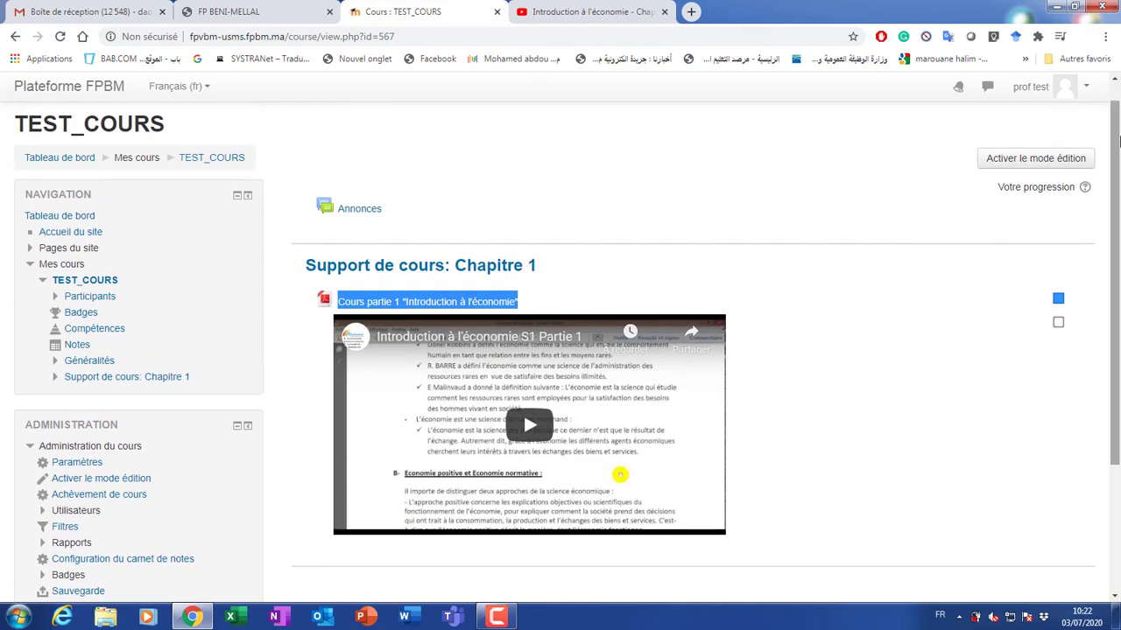
{"action": "left_click", "coordinate": [1055, 163]}
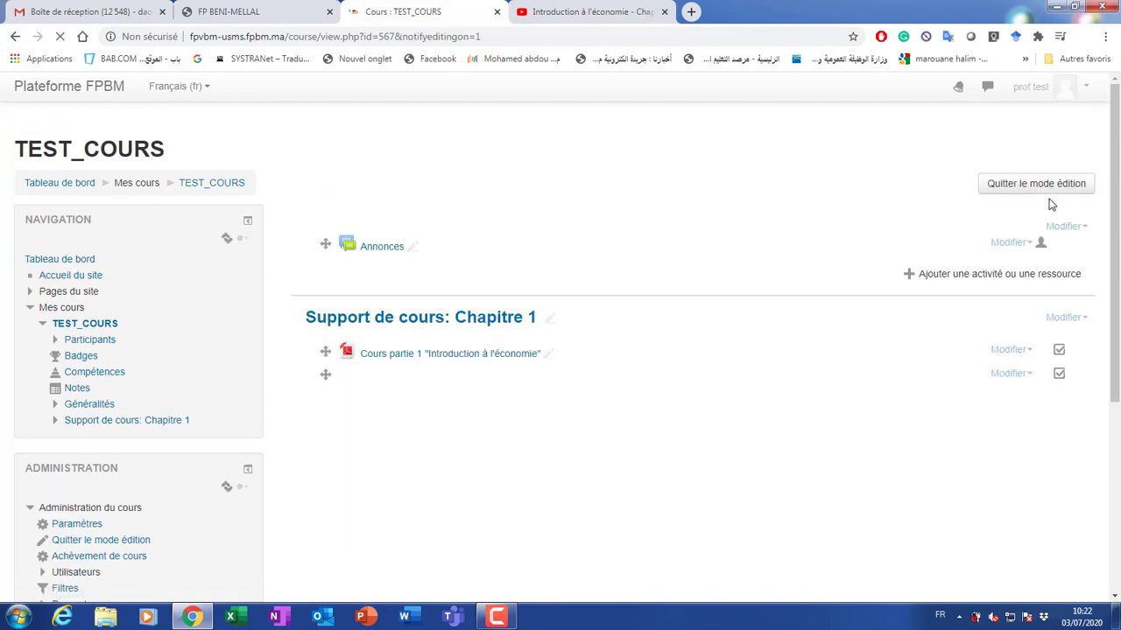
Step: Add 2 new sections at the end of the TEST_COURS course
{"action": "left_click_drag", "start_coordinate": [1117, 296], "coordinate": [1118, 444]}
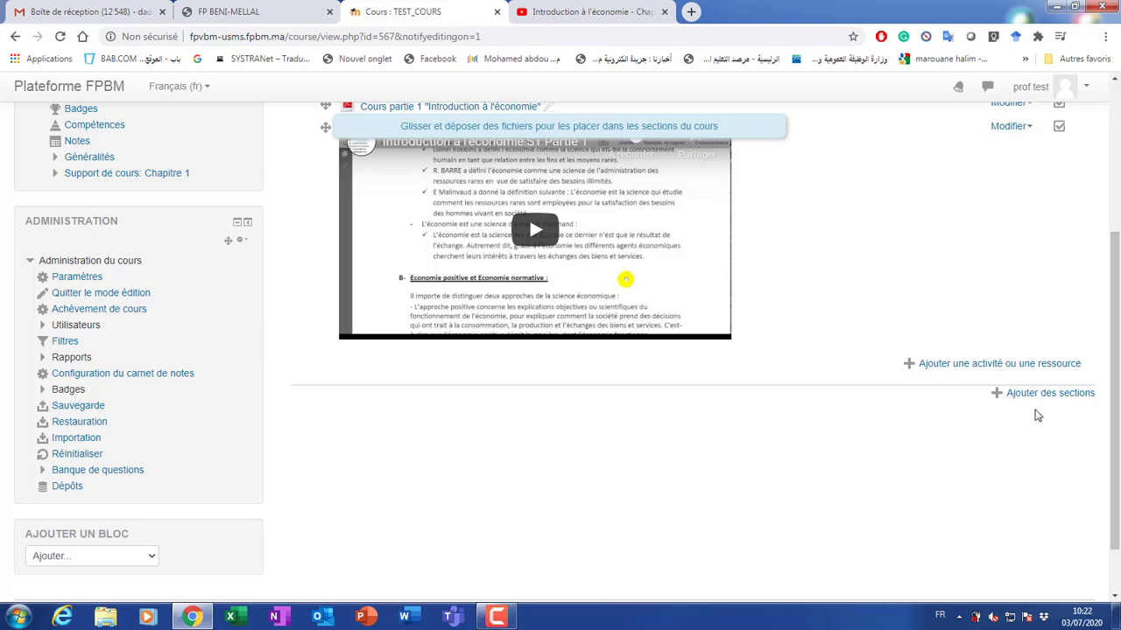
{"action": "left_click", "coordinate": [1046, 396]}
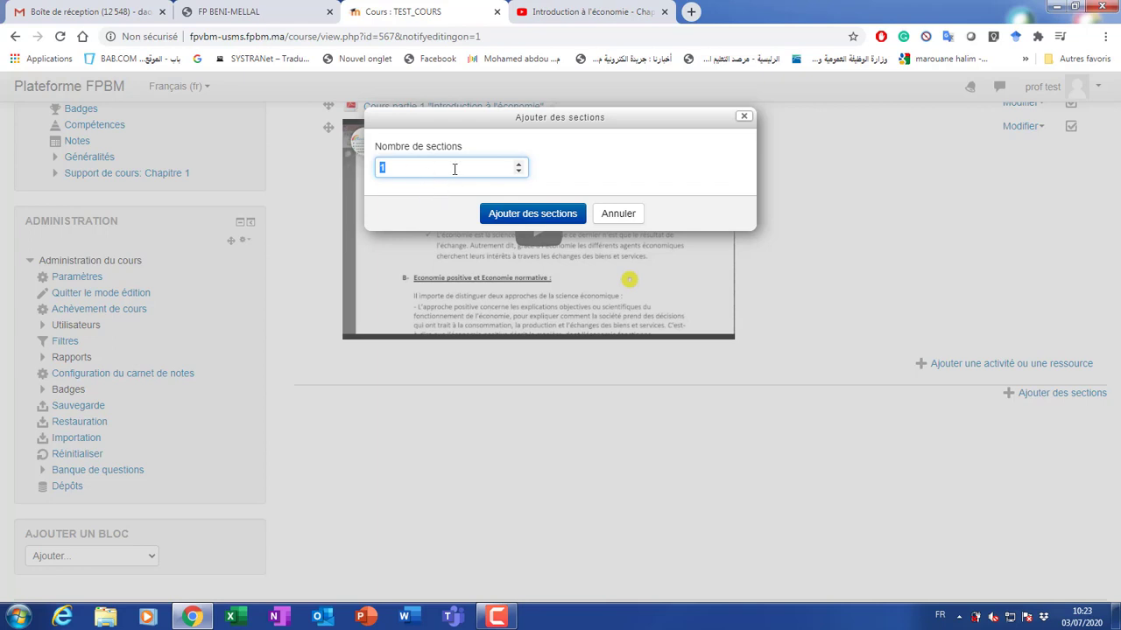
{"action": "left_click", "coordinate": [518, 163]}
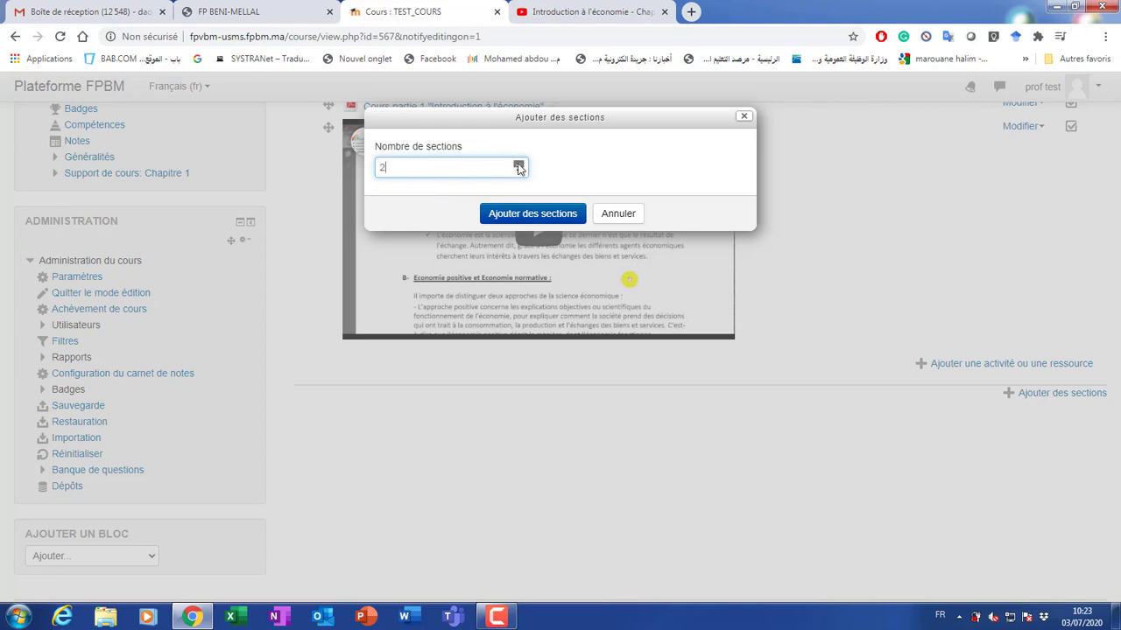
{"action": "left_click", "coordinate": [523, 218]}
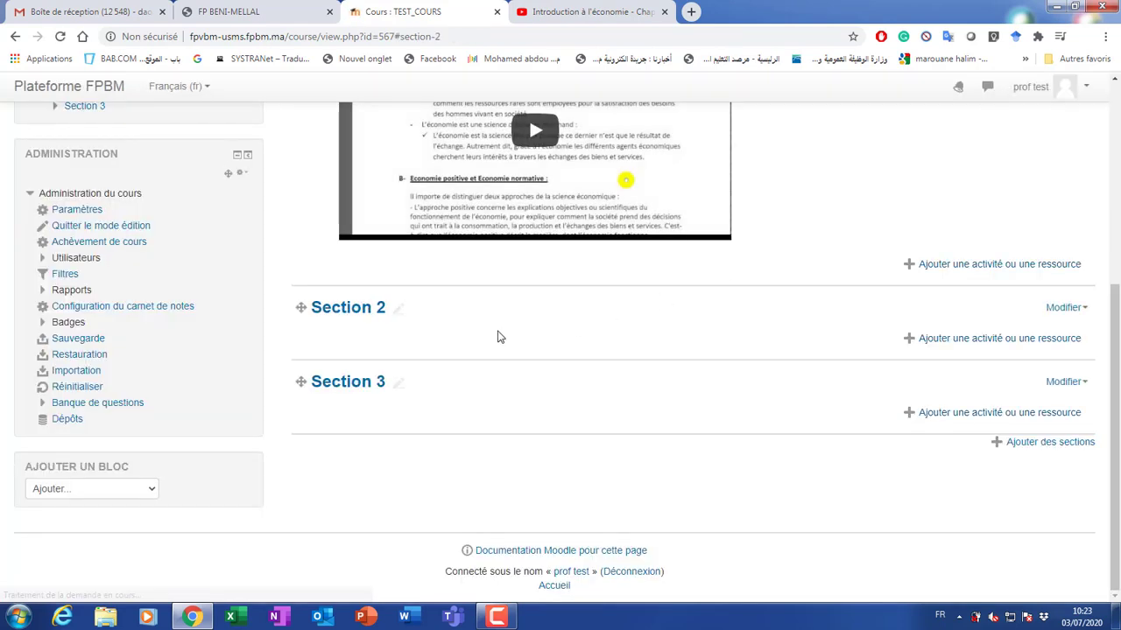
Step: Rename Section 2 as "Support de cours: Chapitre 2"
{"action": "left_click", "coordinate": [400, 311]}
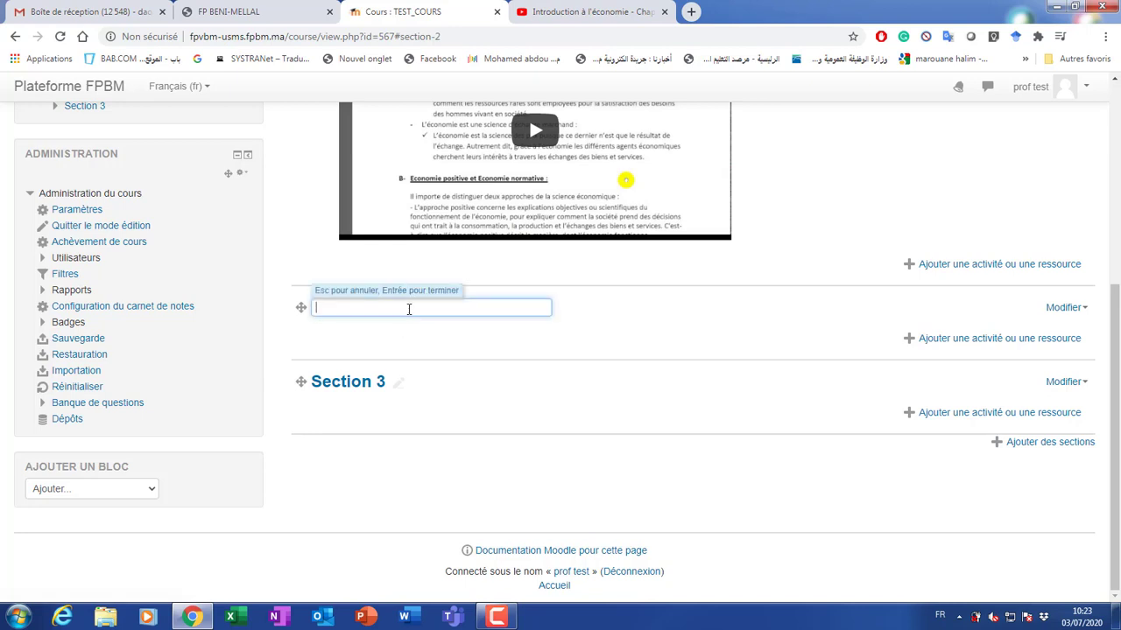
{"action": "type", "text": "Support de cours:"}
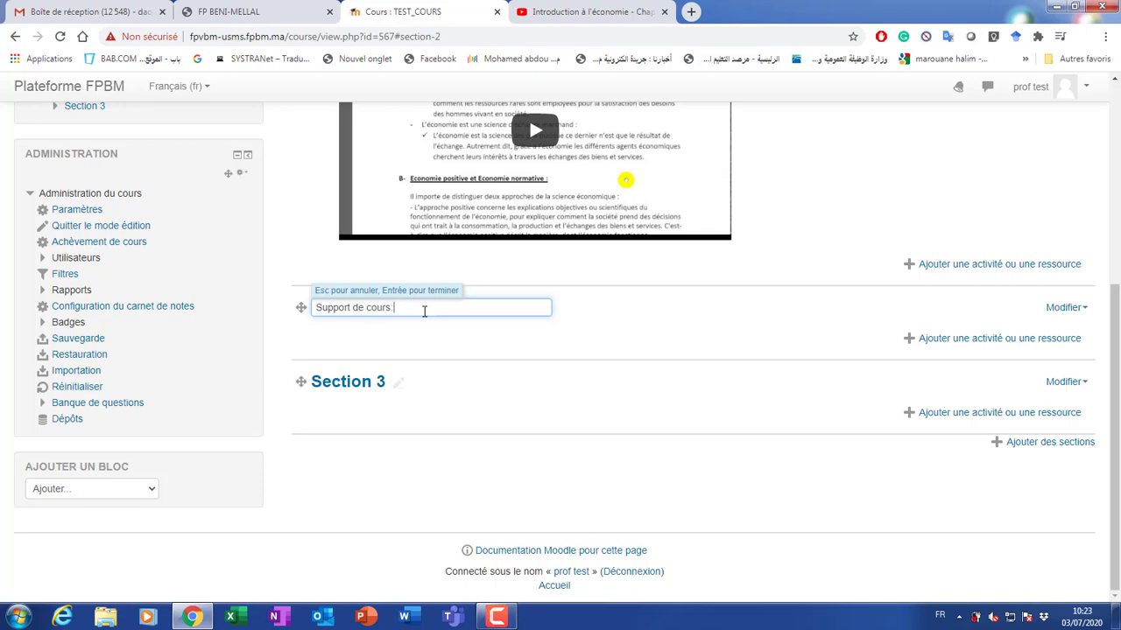
{"action": "type", "text": " Chapitre 2"}
{"action": "key", "text": "Return"}
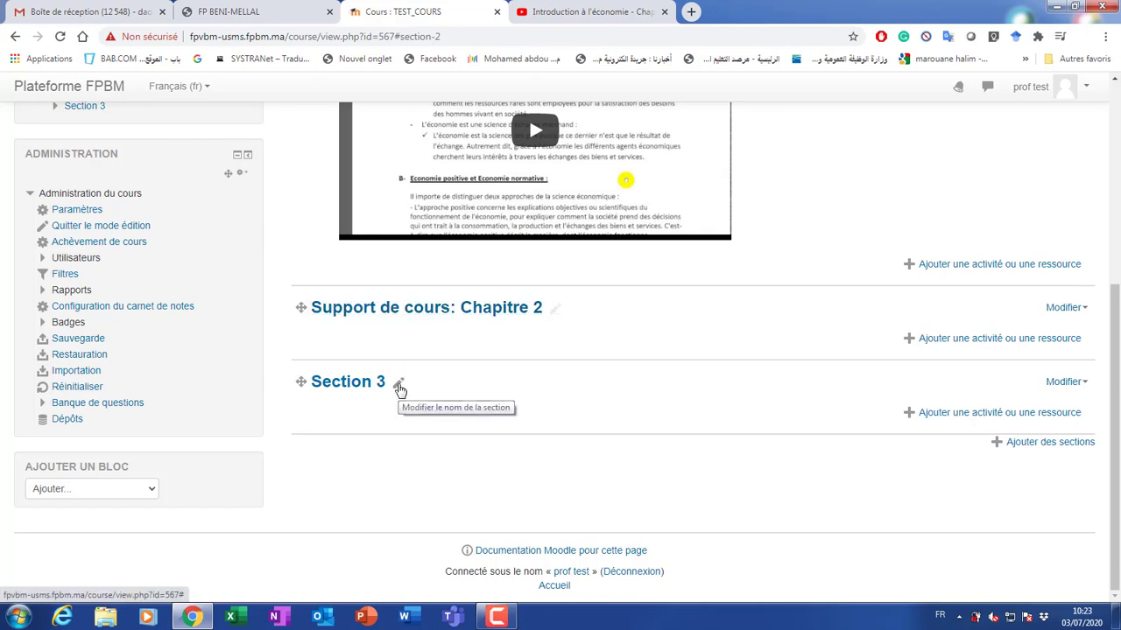
Step: Rename Section 3 as "TD"
{"action": "left_click", "coordinate": [398, 386]}
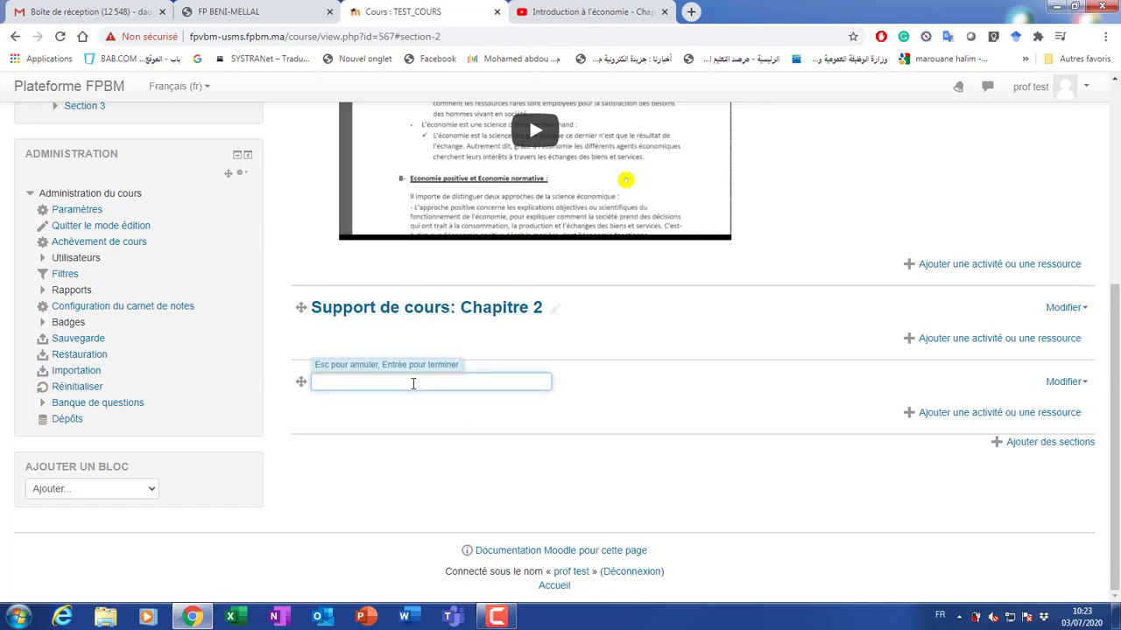
{"action": "type", "text": "TD"}
{"action": "key", "text": "Return"}
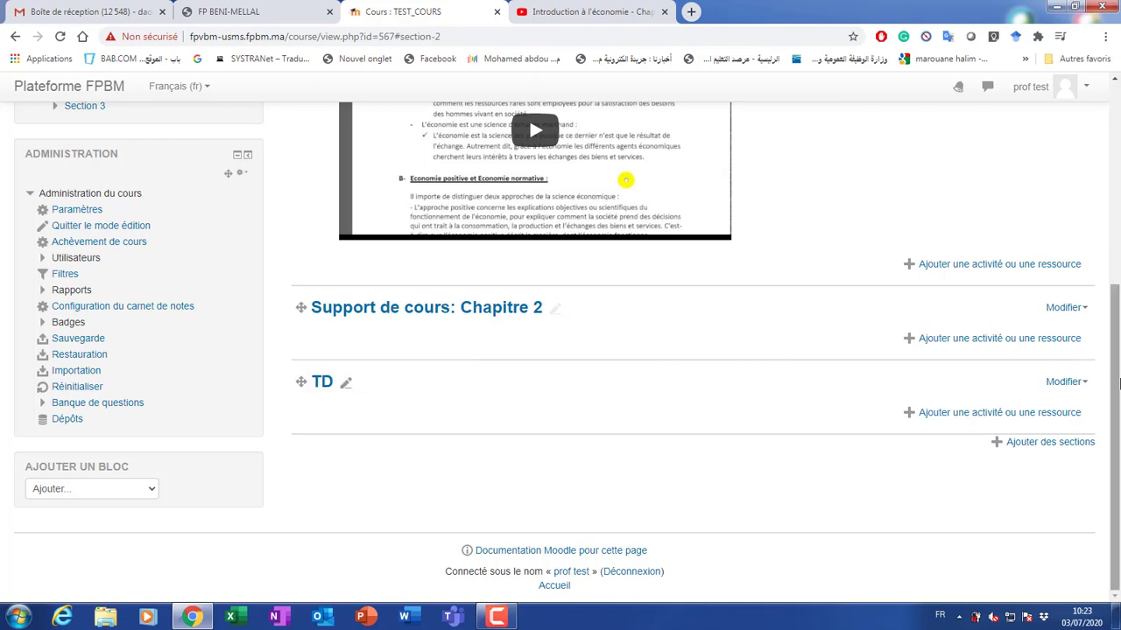
Step: Add a Fichier resource to the "Support de cours: Chapitre 2" section
{"action": "left_click_drag", "start_coordinate": [1118, 380], "coordinate": [1118, 364]}
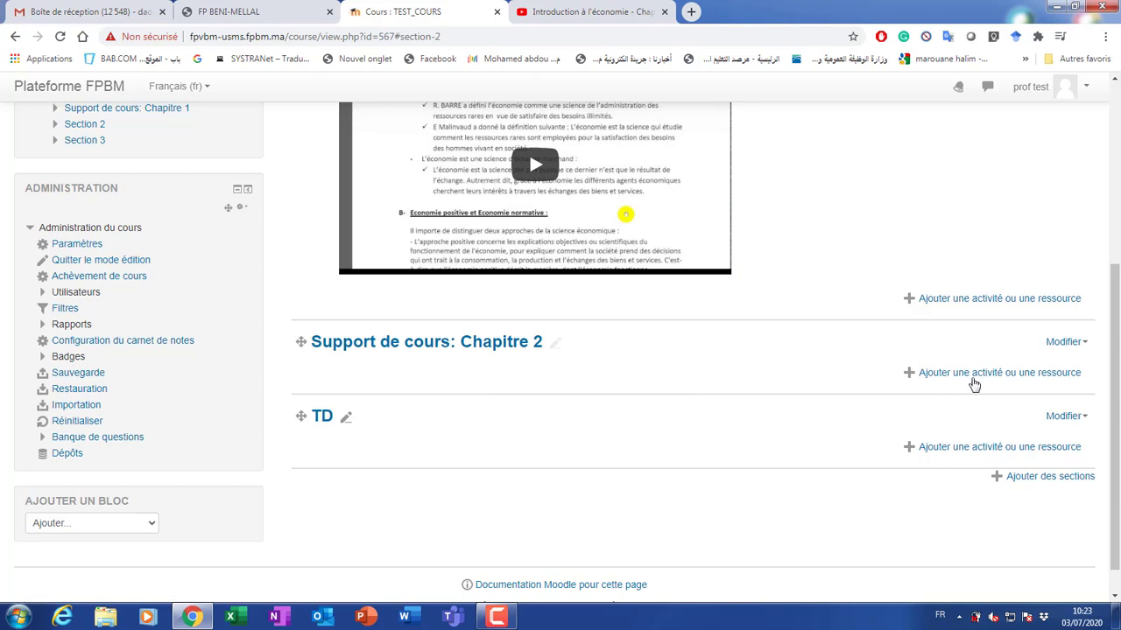
{"action": "left_click", "coordinate": [1046, 378]}
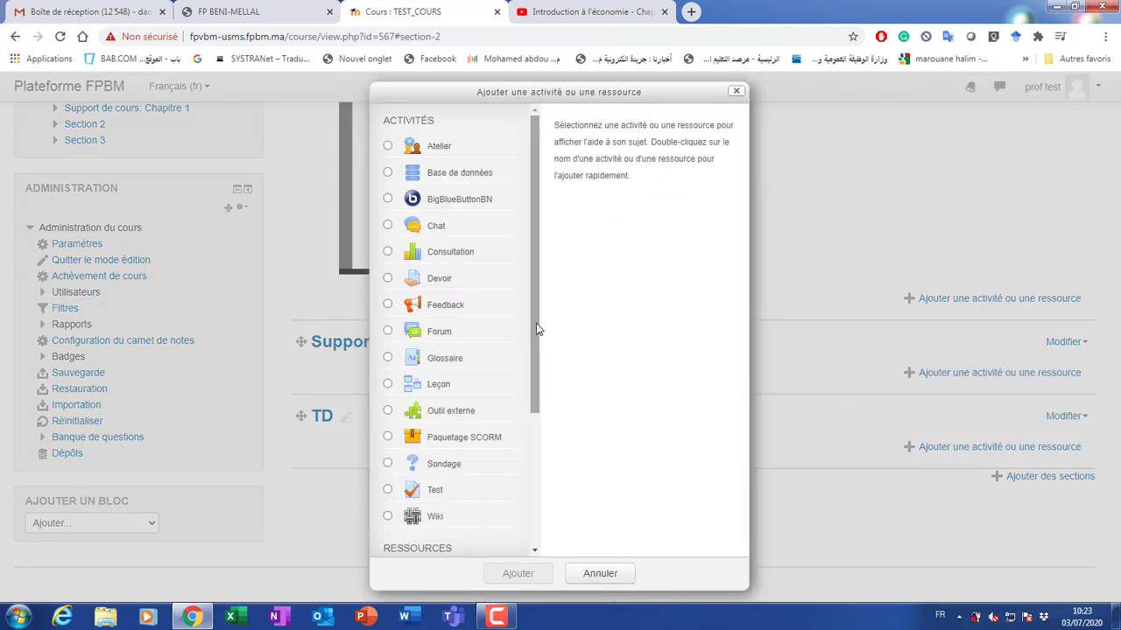
{"action": "left_click_drag", "start_coordinate": [532, 252], "coordinate": [531, 378]}
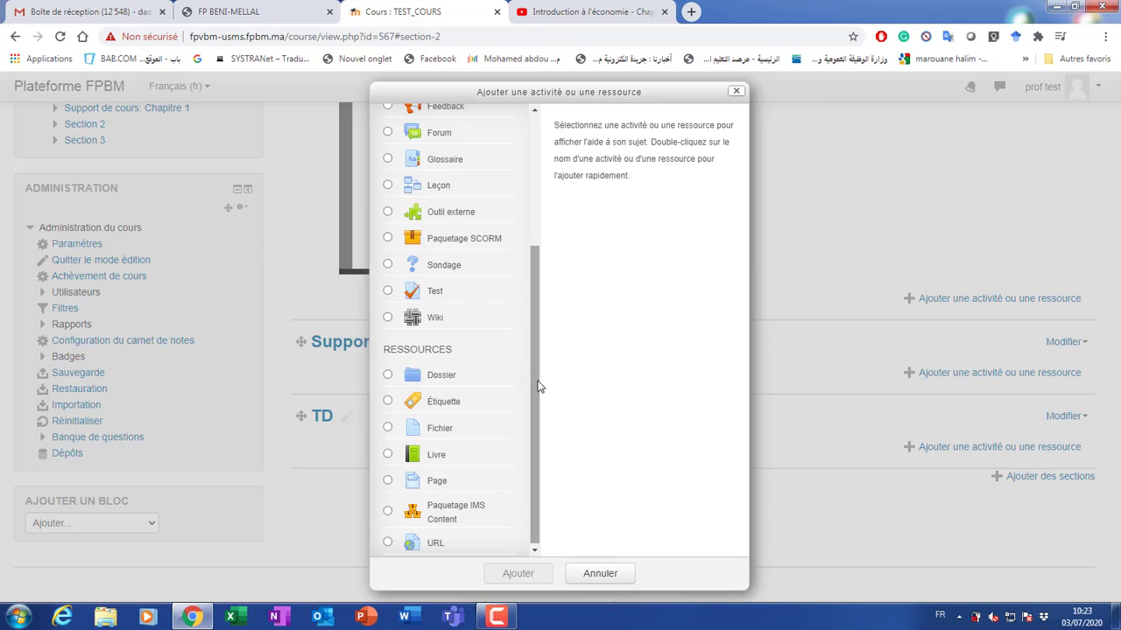
{"action": "scroll", "coordinate": [538, 387], "scroll_direction": "up", "scroll_amount": 2}
{"action": "scroll", "coordinate": [545, 333], "scroll_direction": "down", "scroll_amount": 2}
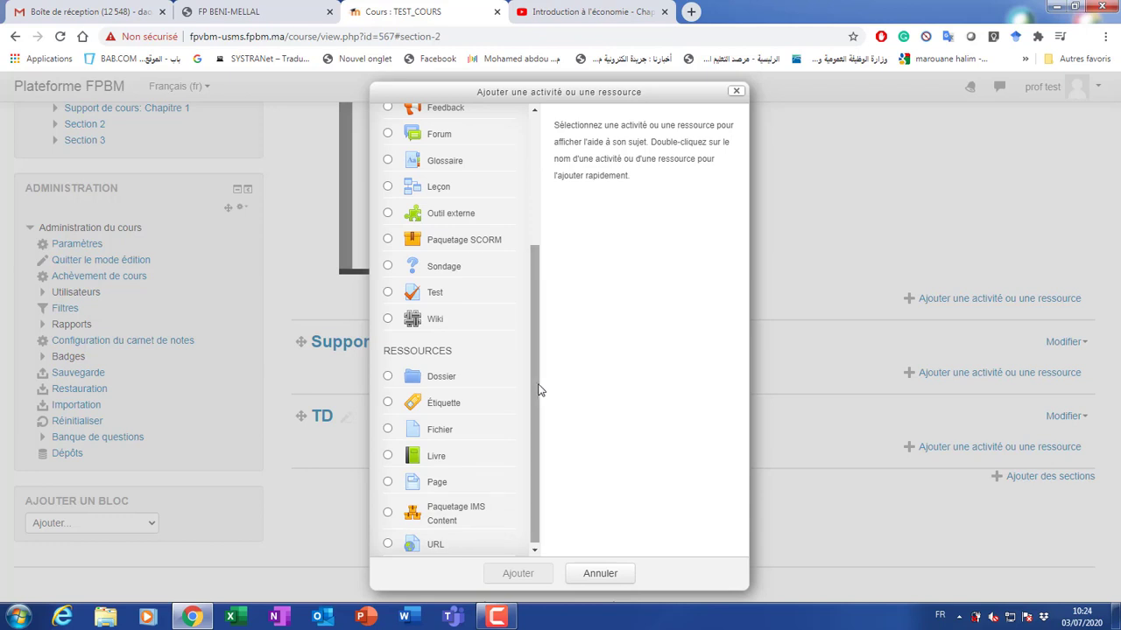
{"action": "left_click_drag", "start_coordinate": [538, 397], "coordinate": [531, 413]}
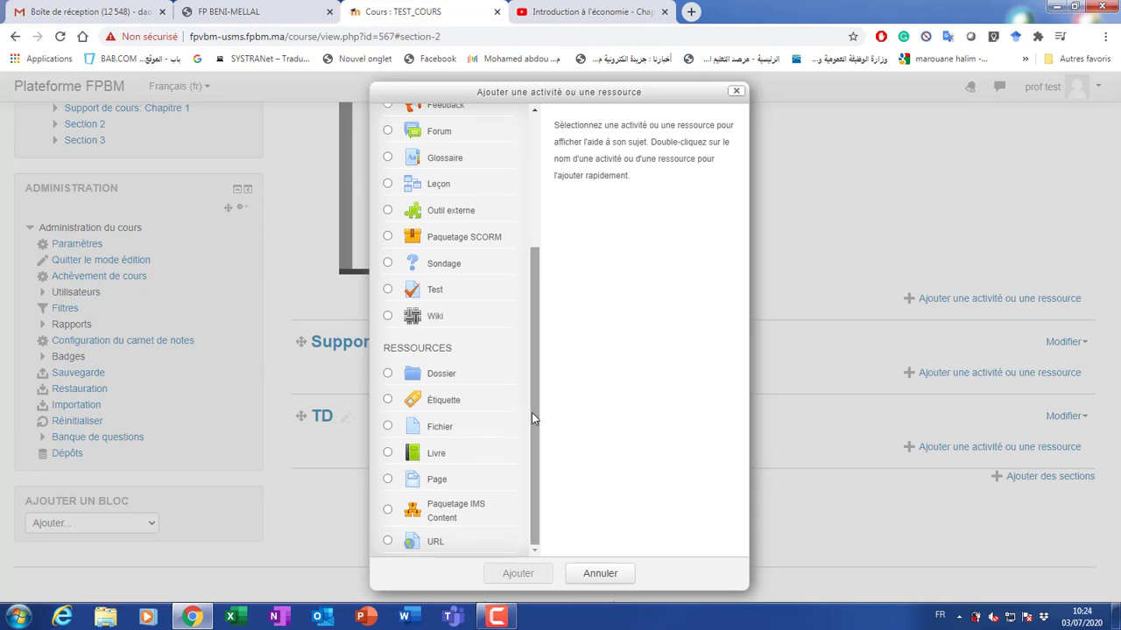
{"action": "left_click", "coordinate": [438, 429]}
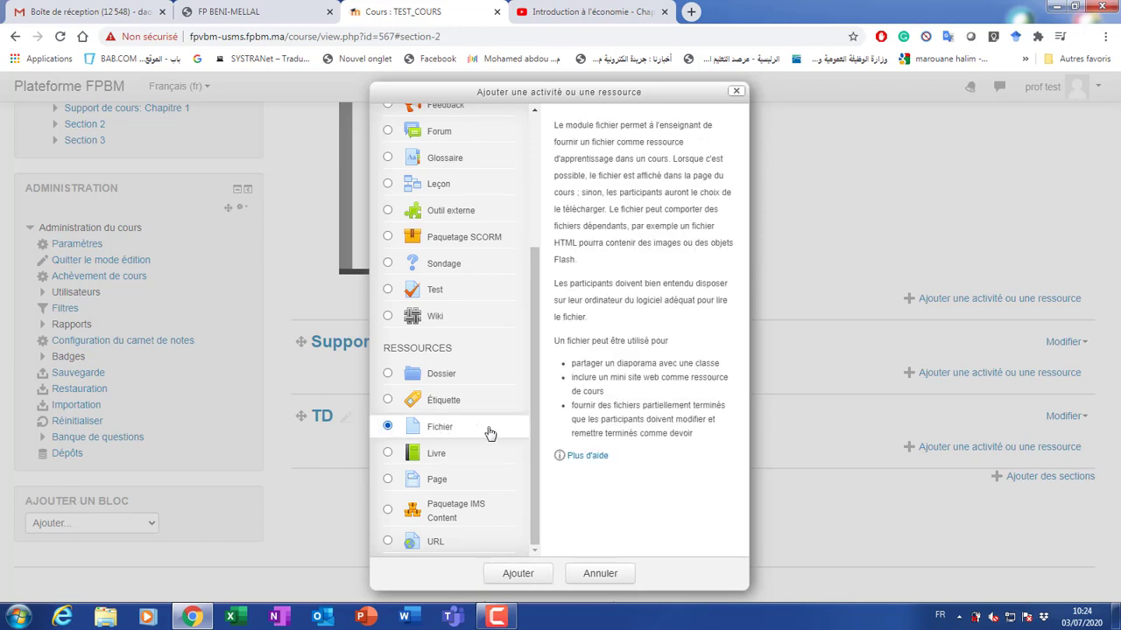
{"action": "left_click", "coordinate": [518, 575]}
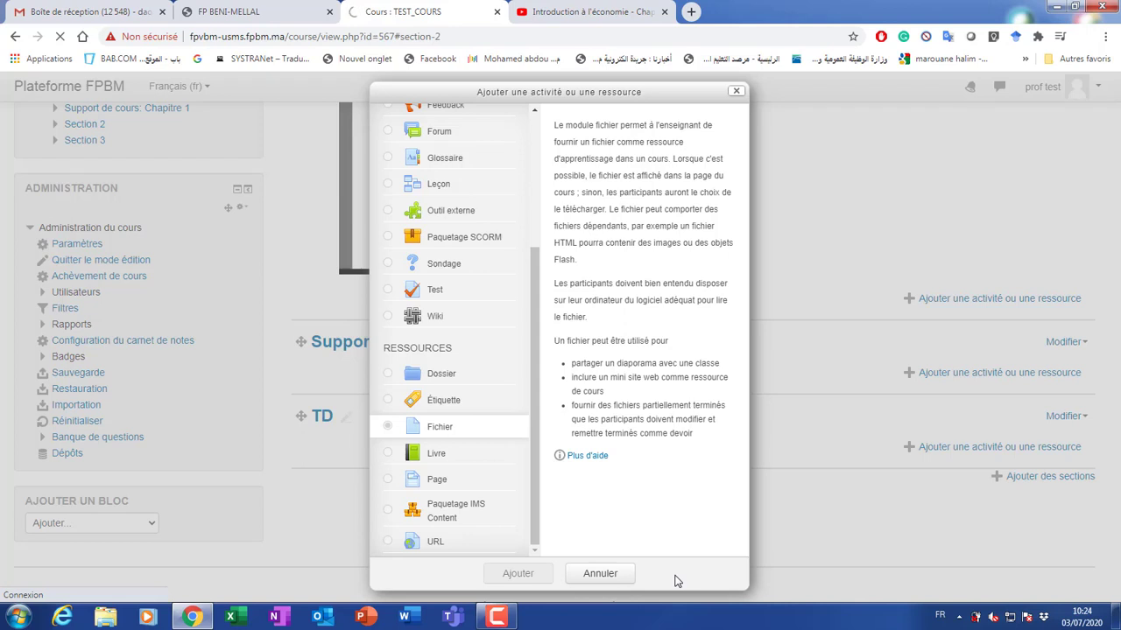
{"action": "left_click", "coordinate": [496, 617]}
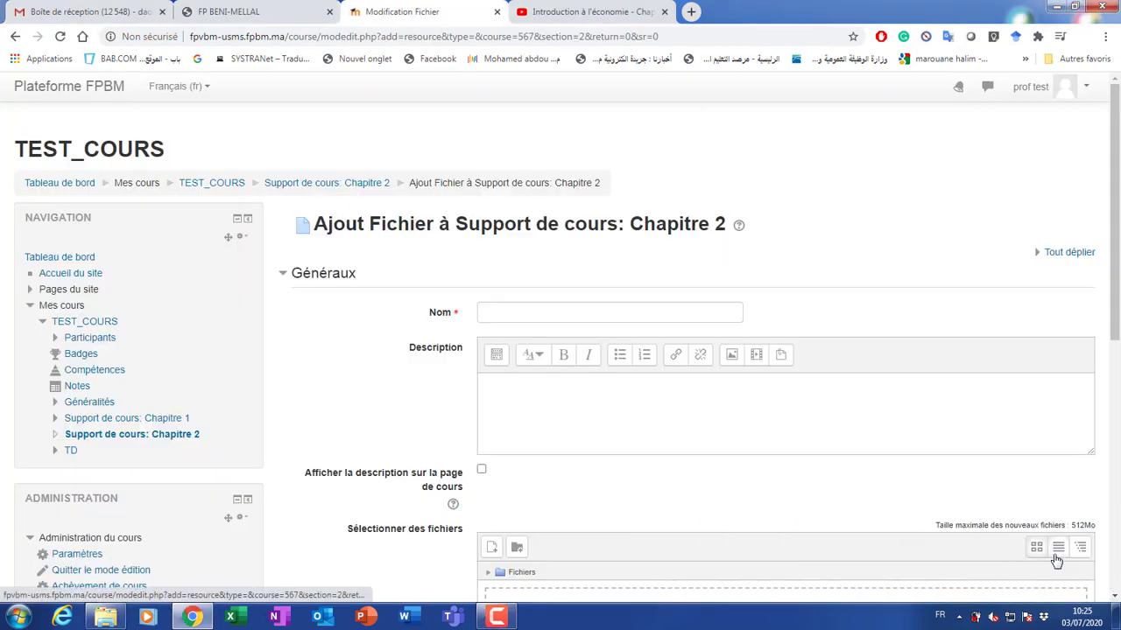
Step: Name the new file resource "Cours Chapitre 2"
{"action": "left_click", "coordinate": [532, 315]}
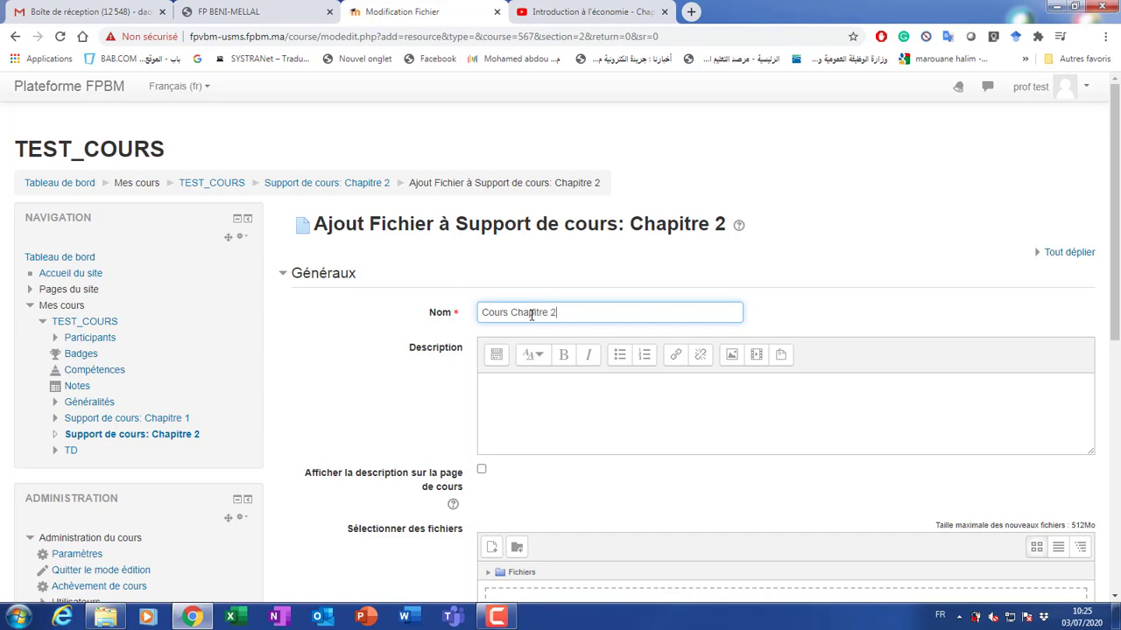
{"action": "left_click", "coordinate": [604, 408]}
{"action": "scroll", "coordinate": [1114, 400], "scroll_direction": "down", "scroll_amount": 2}
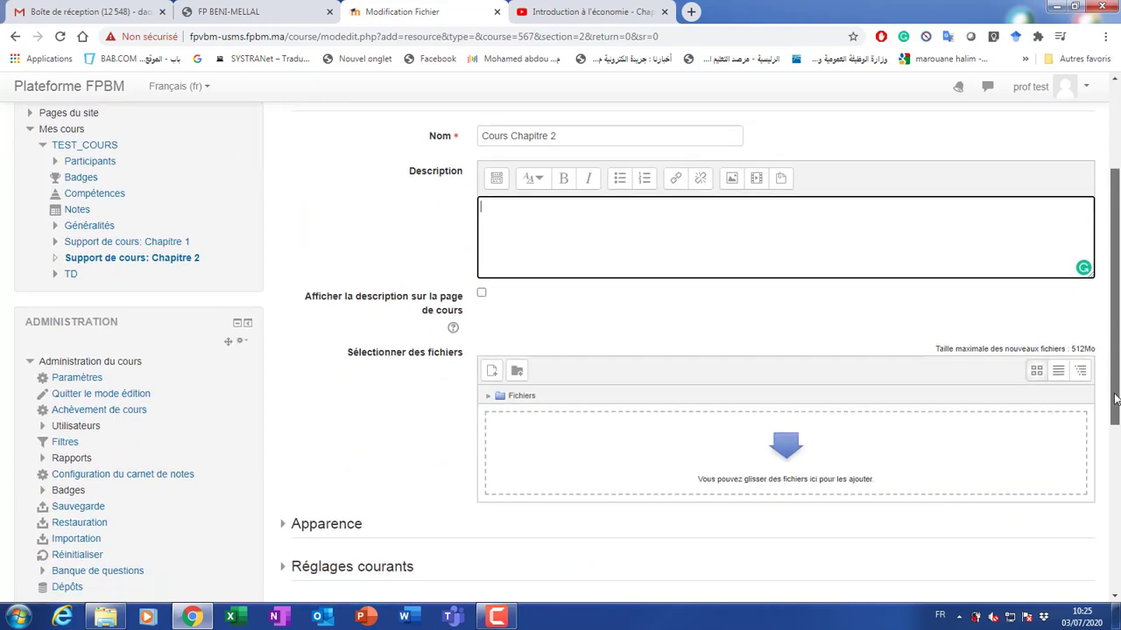
{"action": "scroll", "coordinate": [1115, 399], "scroll_direction": "down", "scroll_amount": 1}
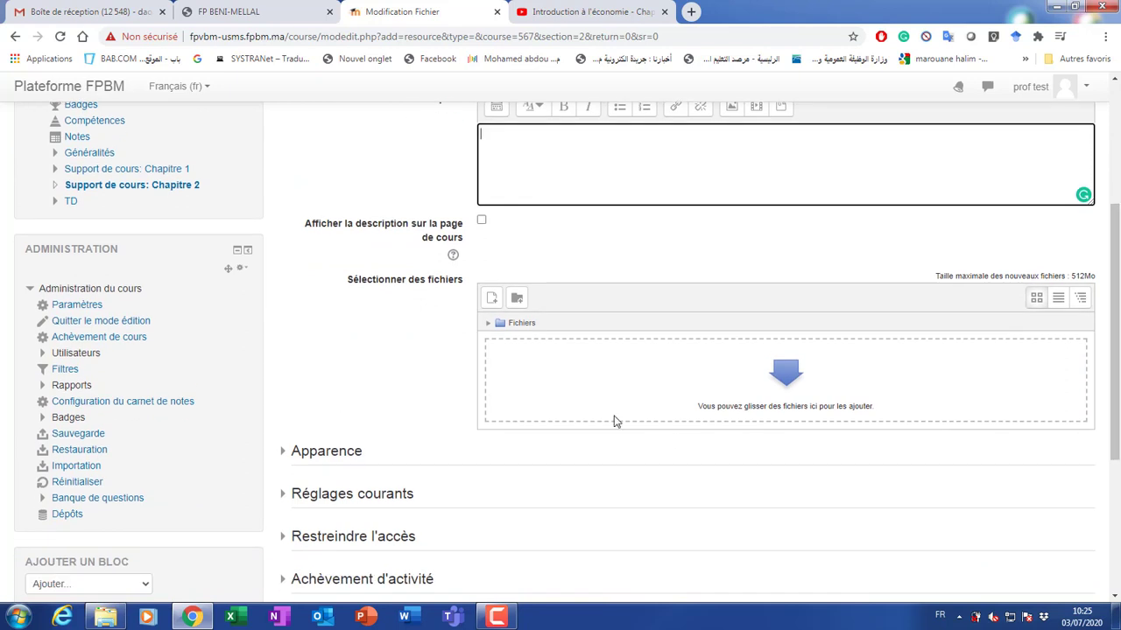
{"action": "left_click", "coordinate": [335, 275]}
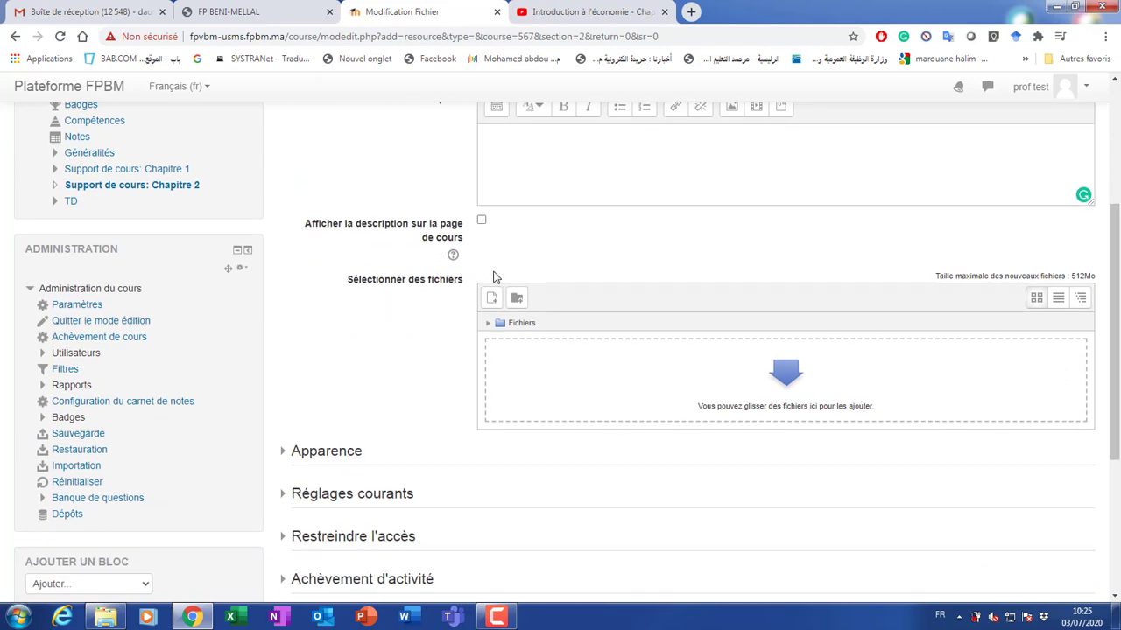
{"action": "left_click_drag", "start_coordinate": [493, 277], "coordinate": [1100, 446]}
{"action": "left_click", "coordinate": [1100, 446]}
{"action": "left_click", "coordinate": [795, 377]}
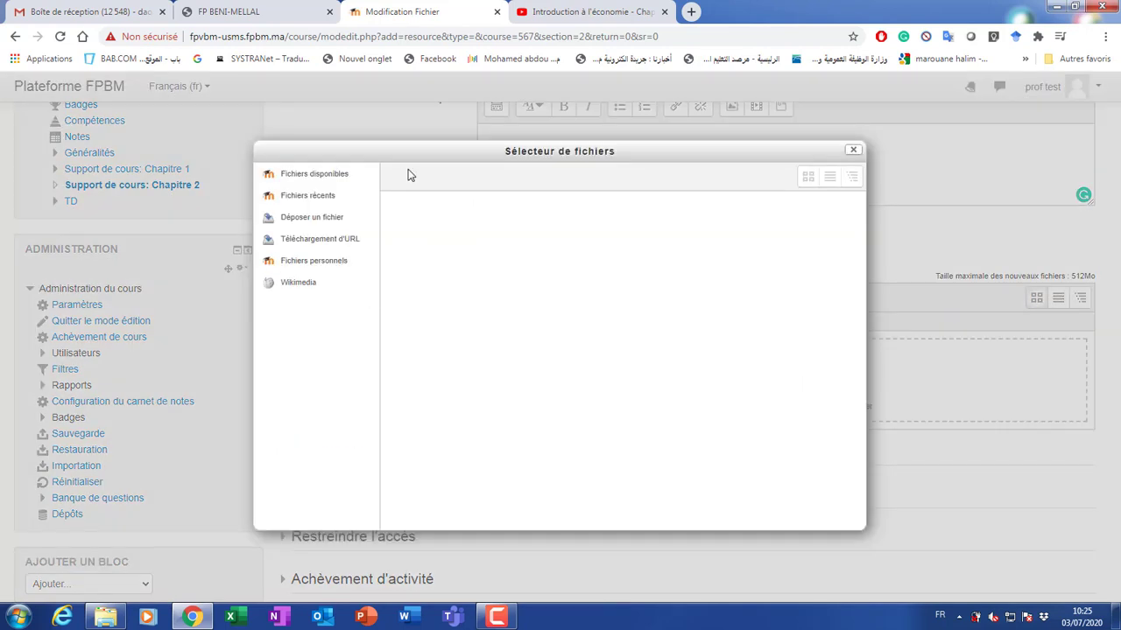
{"action": "left_click_drag", "start_coordinate": [364, 153], "coordinate": [336, 162]}
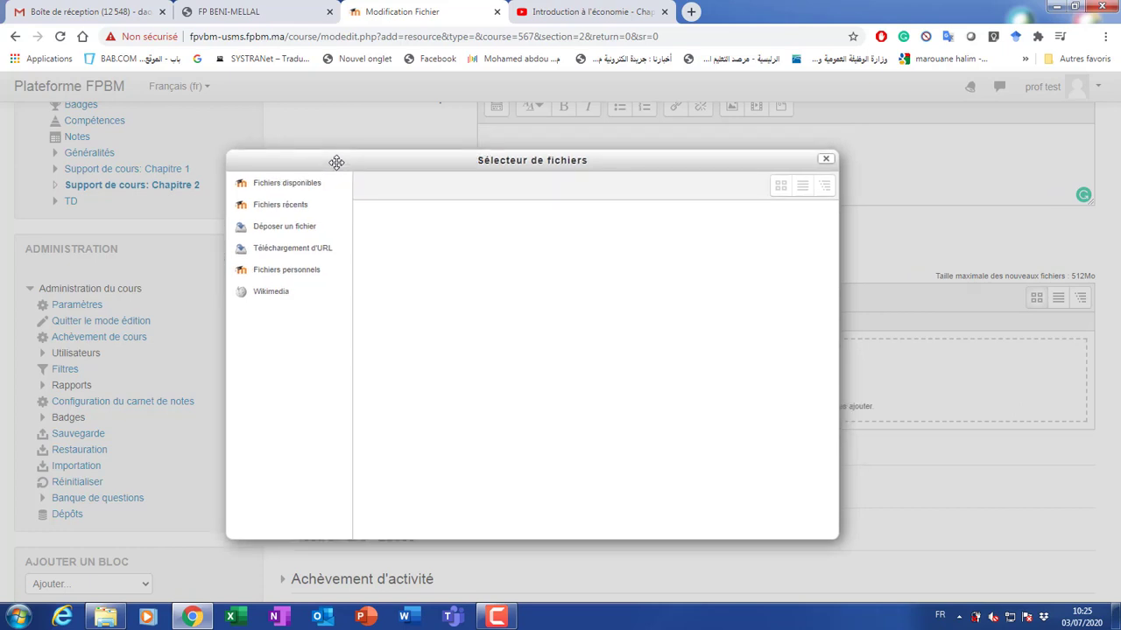
{"action": "left_click_drag", "start_coordinate": [336, 162], "coordinate": [275, 172]}
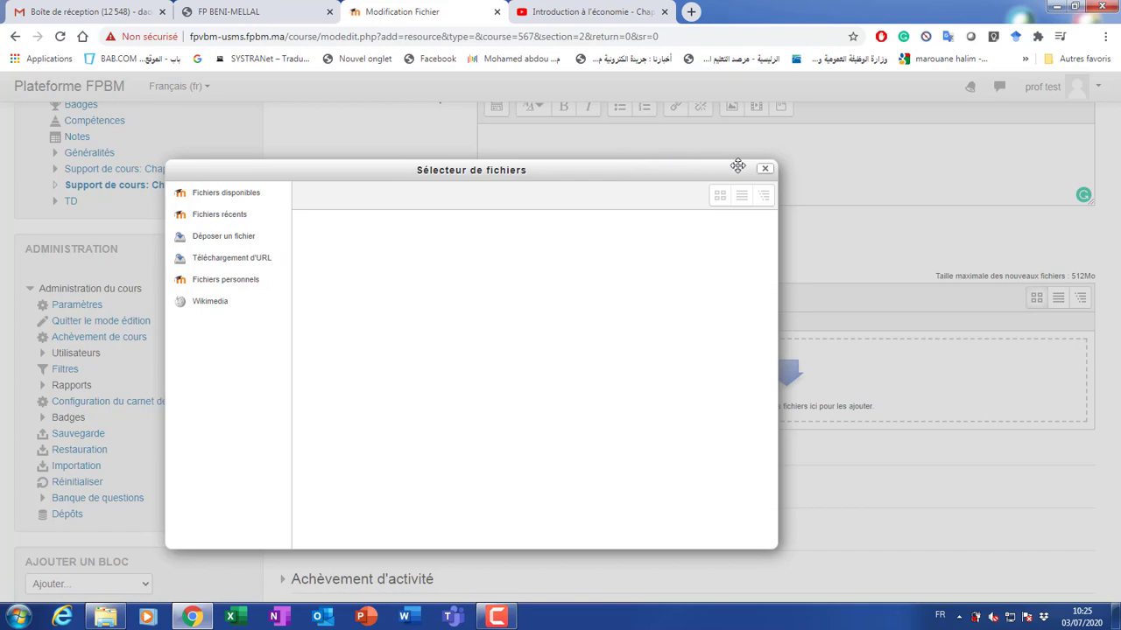
{"action": "left_click", "coordinate": [764, 170]}
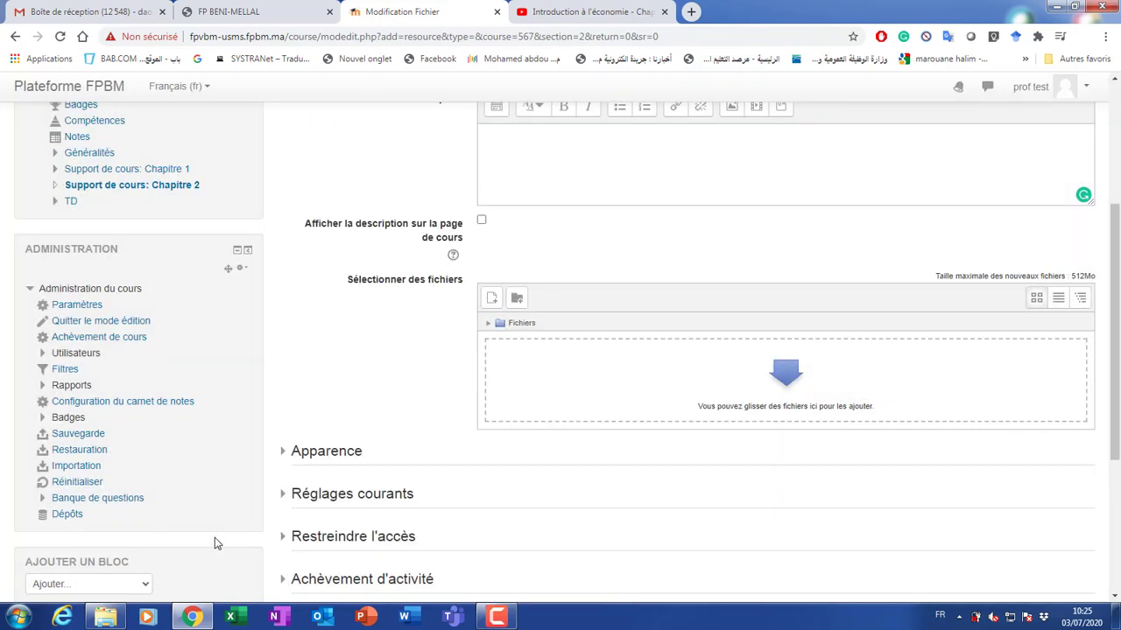
Step: Add Onedrive_ShareVideo.pdf from the Documents library to the file resource, and save it, returning to the course
{"action": "left_click", "coordinate": [105, 617]}
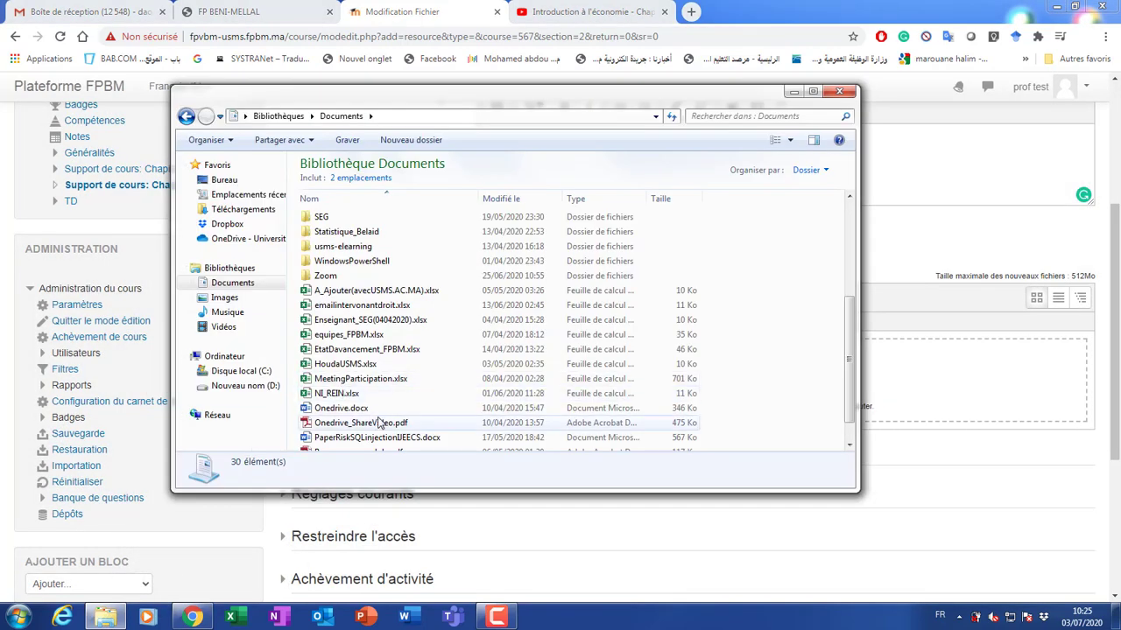
{"action": "left_click_drag", "start_coordinate": [378, 425], "coordinate": [965, 385]}
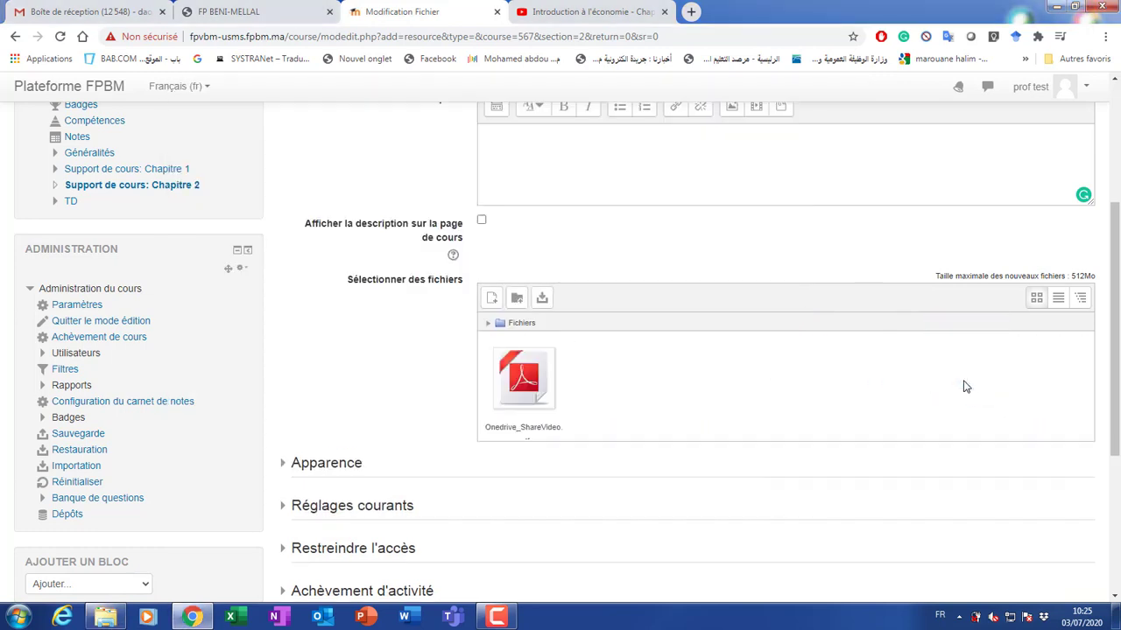
{"action": "left_click_drag", "start_coordinate": [1115, 346], "coordinate": [1119, 452]}
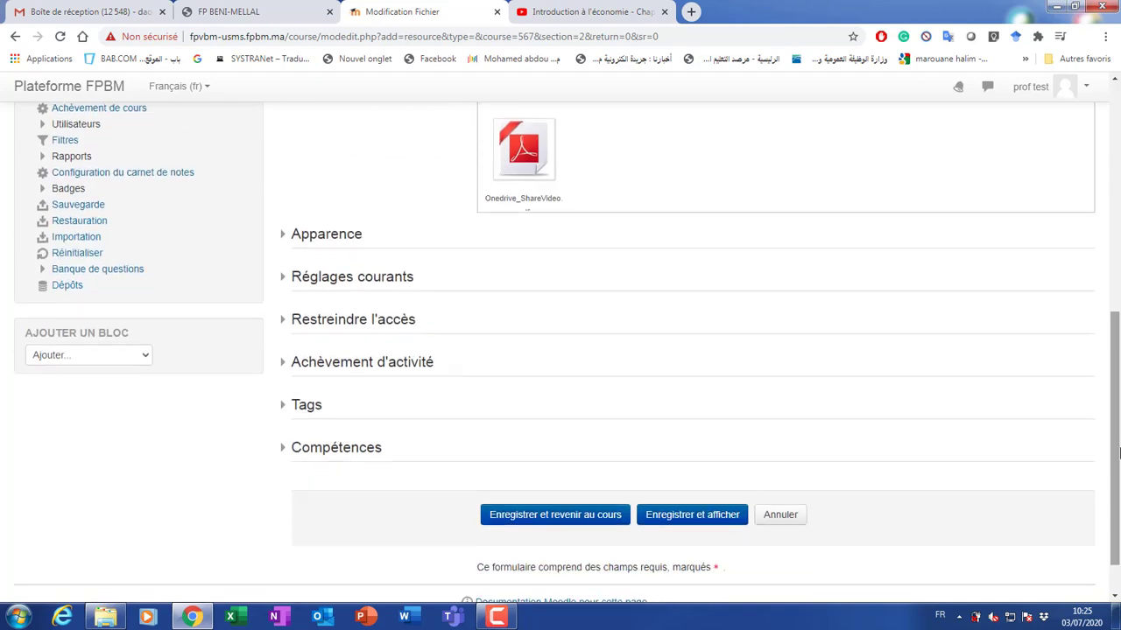
{"action": "left_click", "coordinate": [568, 524]}
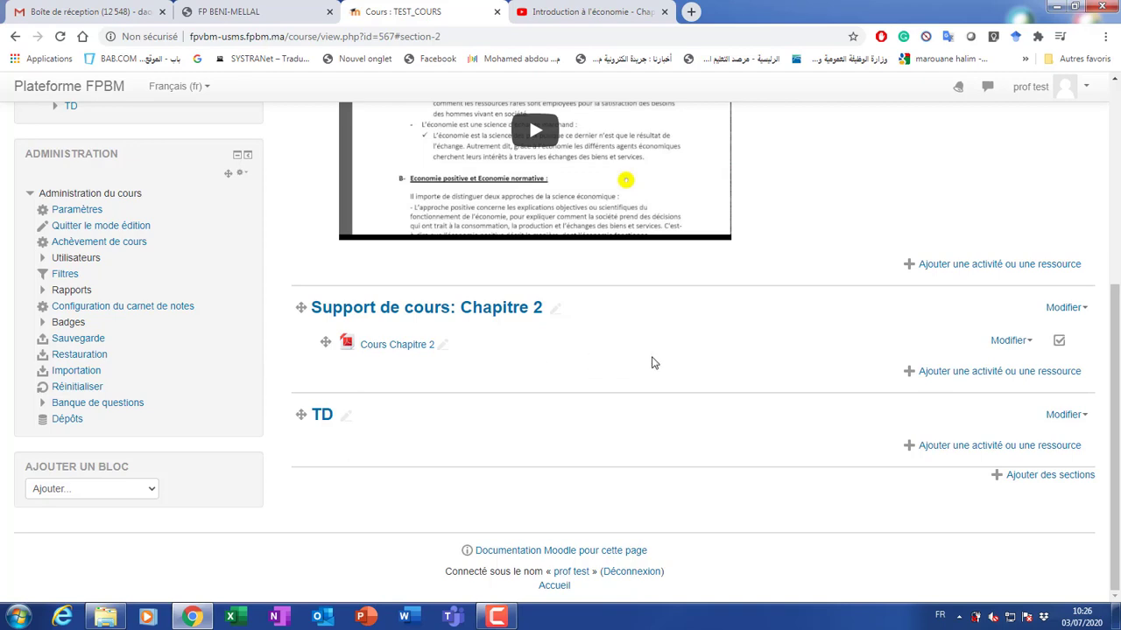
Step: Switch to YouTube and copy the iframe embed code of the "Introduction à l'économie - Chapitre 2" video
{"action": "left_click", "coordinate": [582, 13]}
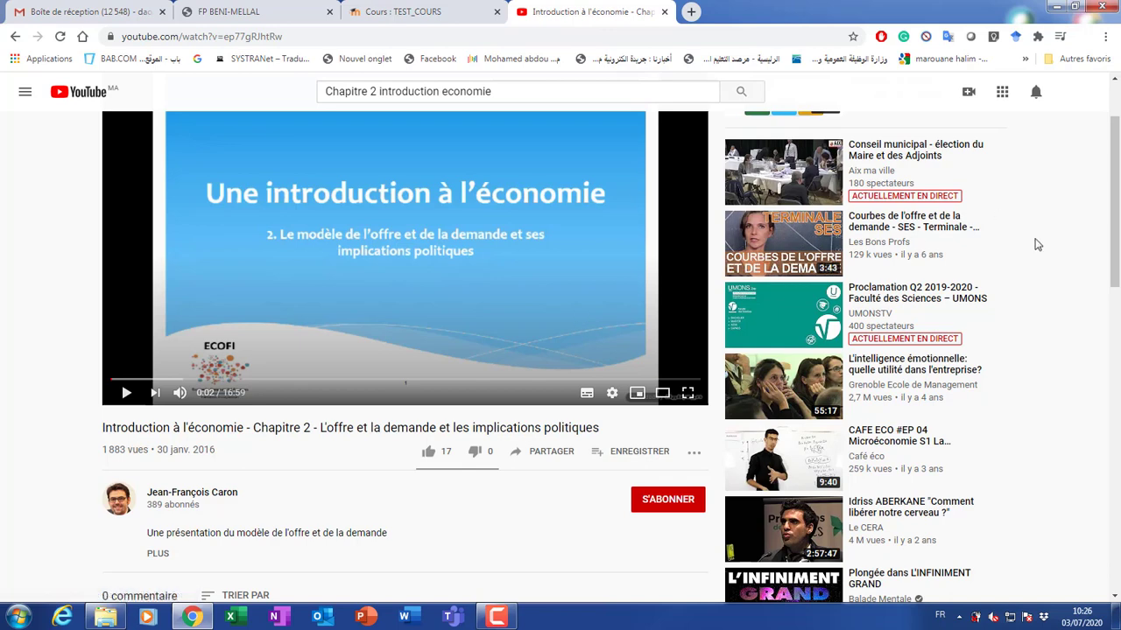
{"action": "left_click_drag", "start_coordinate": [1118, 226], "coordinate": [1117, 190]}
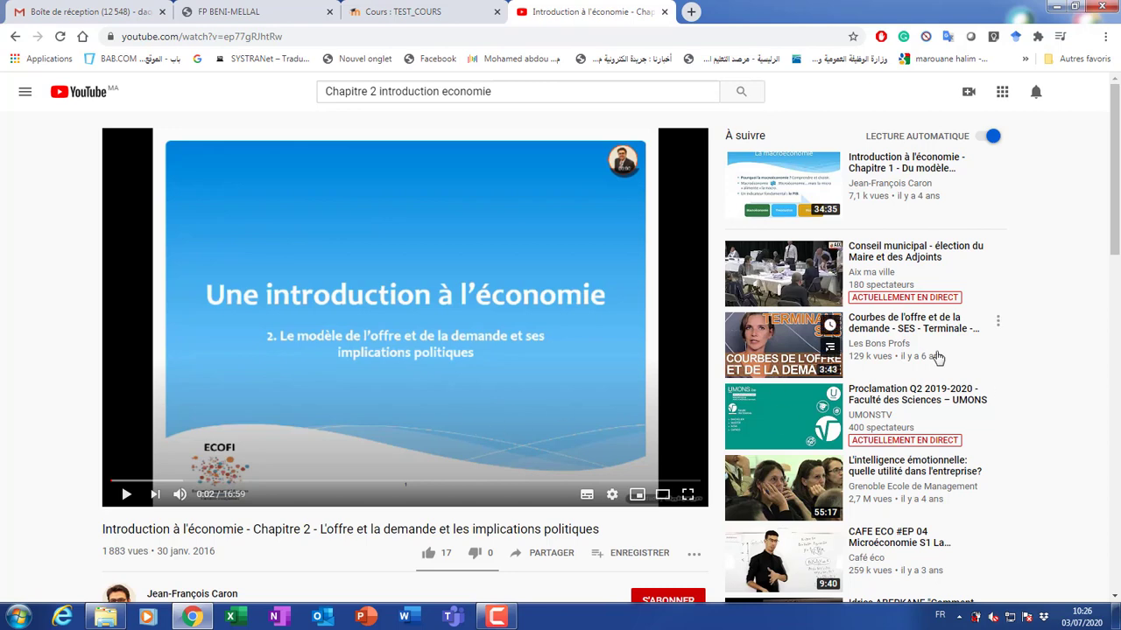
{"action": "left_click_drag", "start_coordinate": [1114, 249], "coordinate": [1116, 257]}
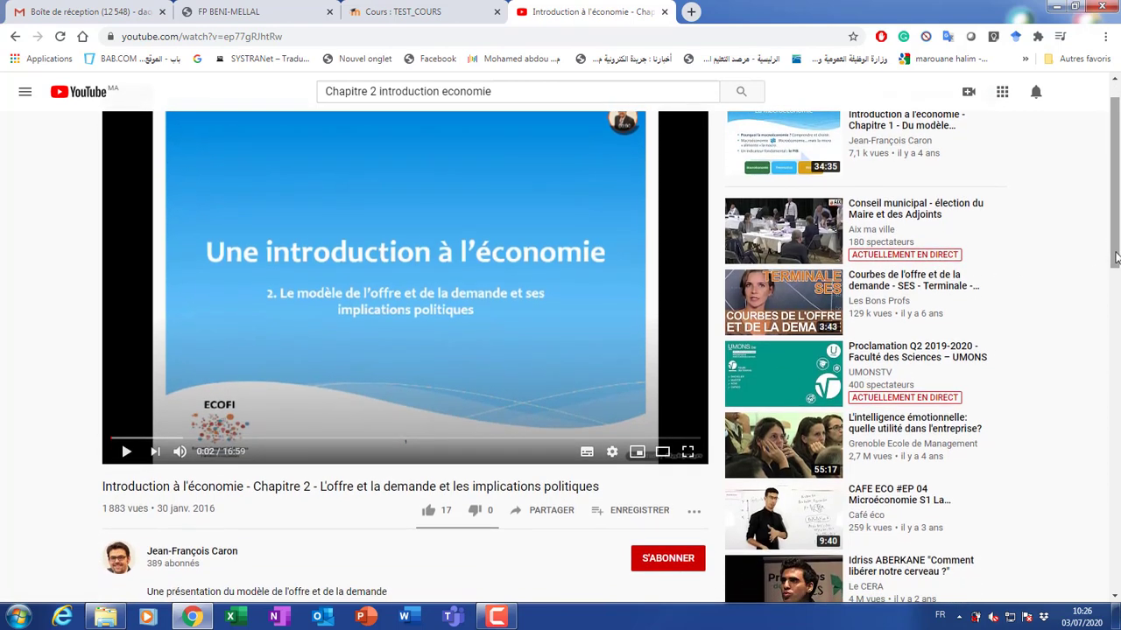
{"action": "left_click", "coordinate": [553, 511]}
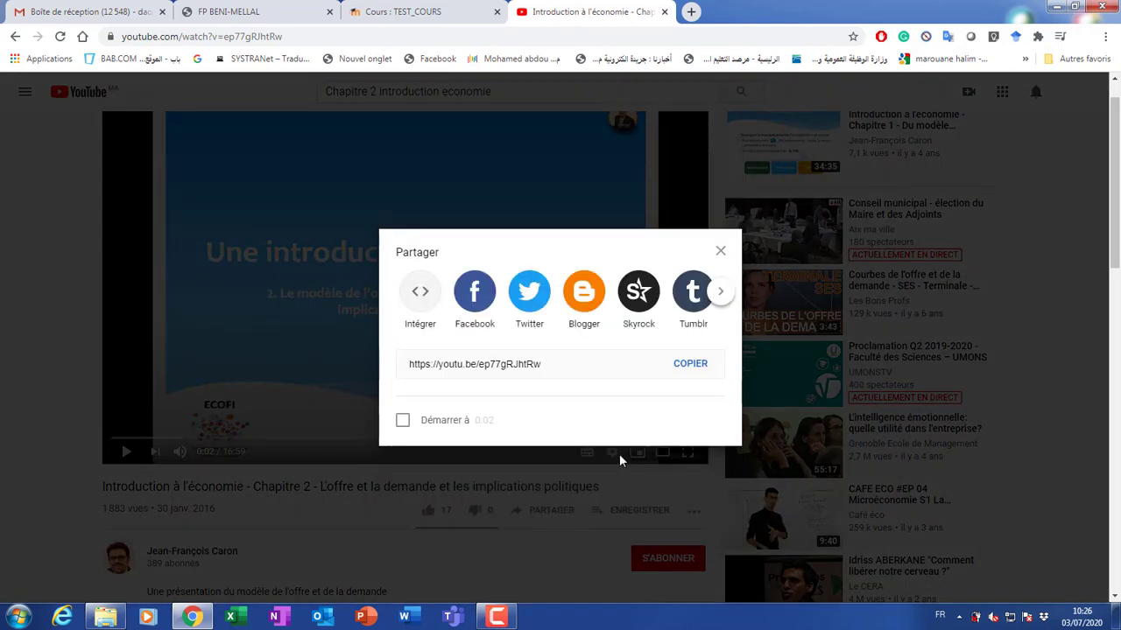
{"action": "left_click", "coordinate": [421, 296]}
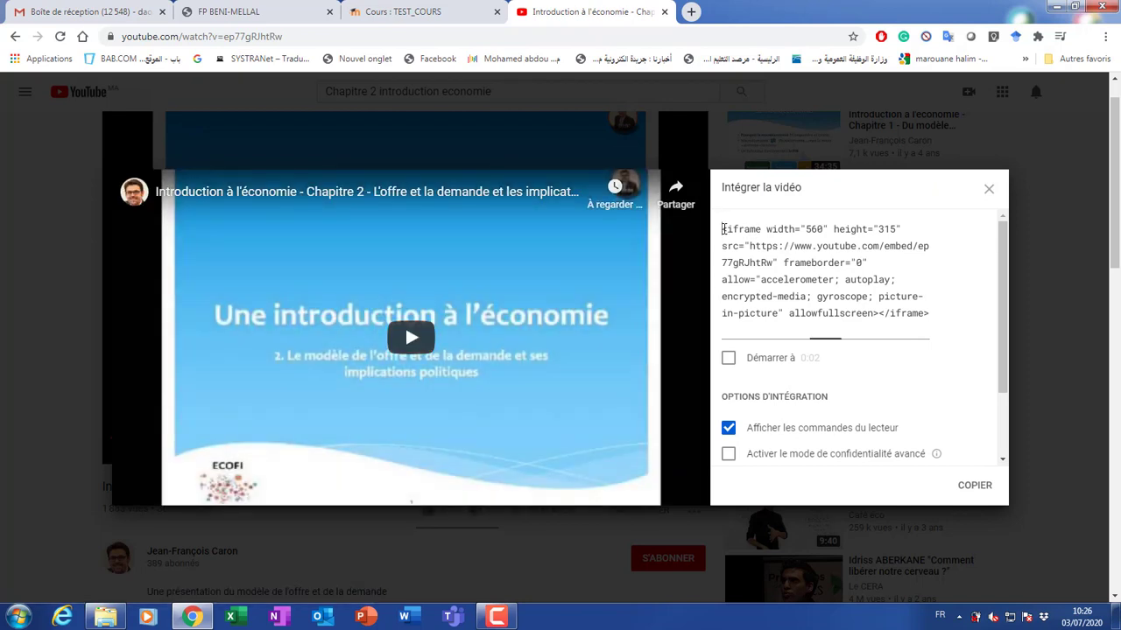
{"action": "left_click_drag", "start_coordinate": [722, 229], "coordinate": [934, 320]}
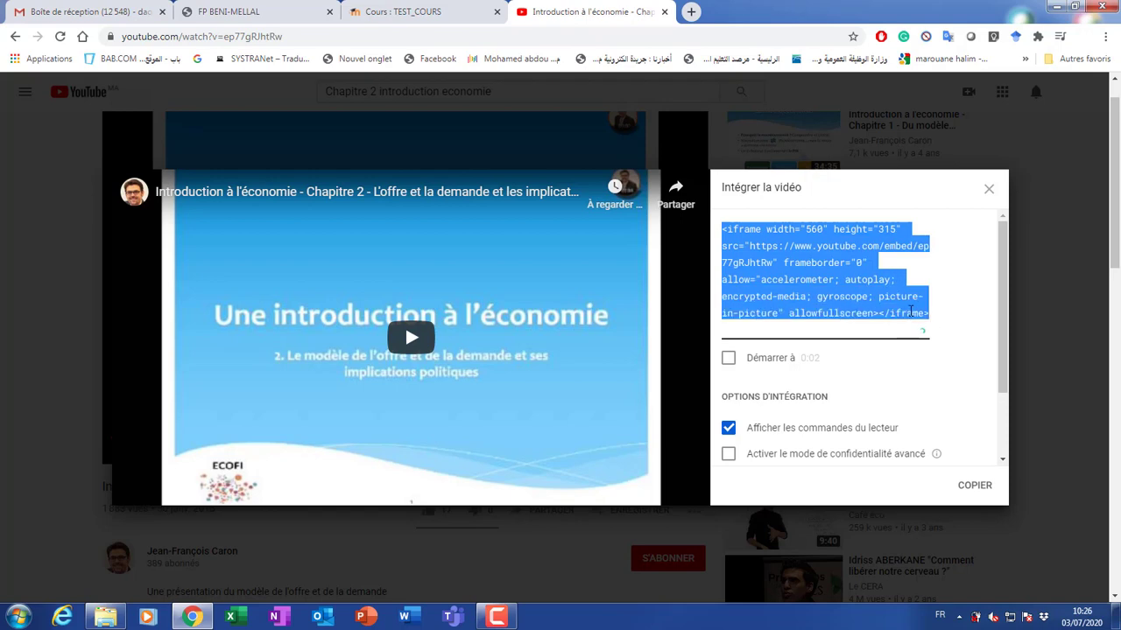
{"action": "right_click", "coordinate": [820, 281]}
{"action": "left_click", "coordinate": [814, 310]}
Step: Back in the Moodle course, add an Étiquette resource to the "Support de cours: Chapitre 2" section
{"action": "left_click", "coordinate": [416, 11]}
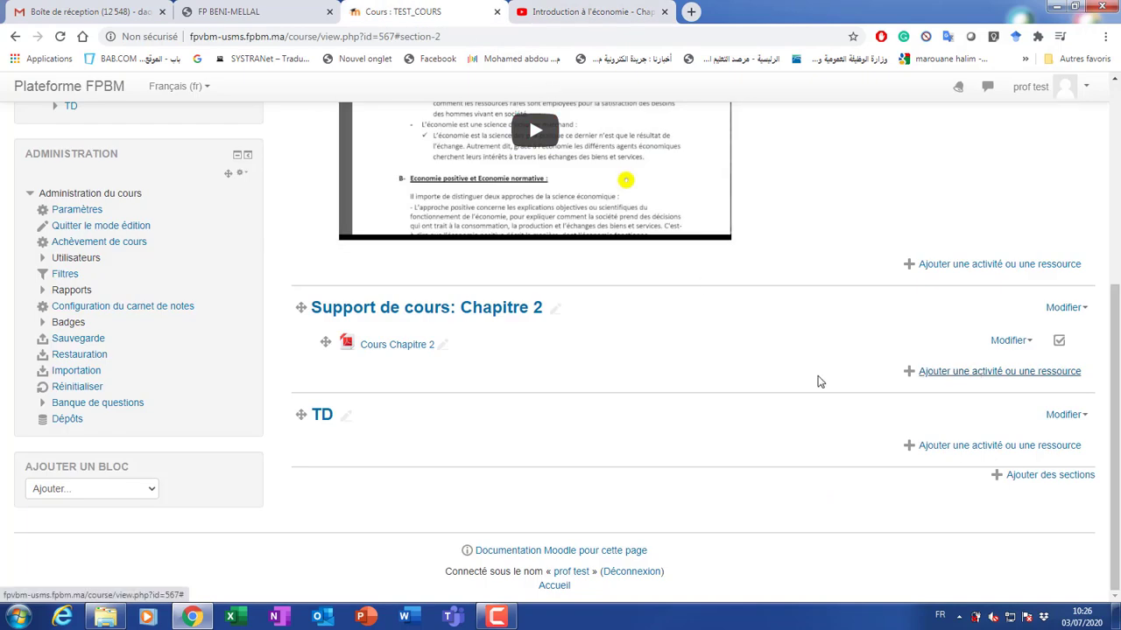
{"action": "left_click", "coordinate": [1033, 376]}
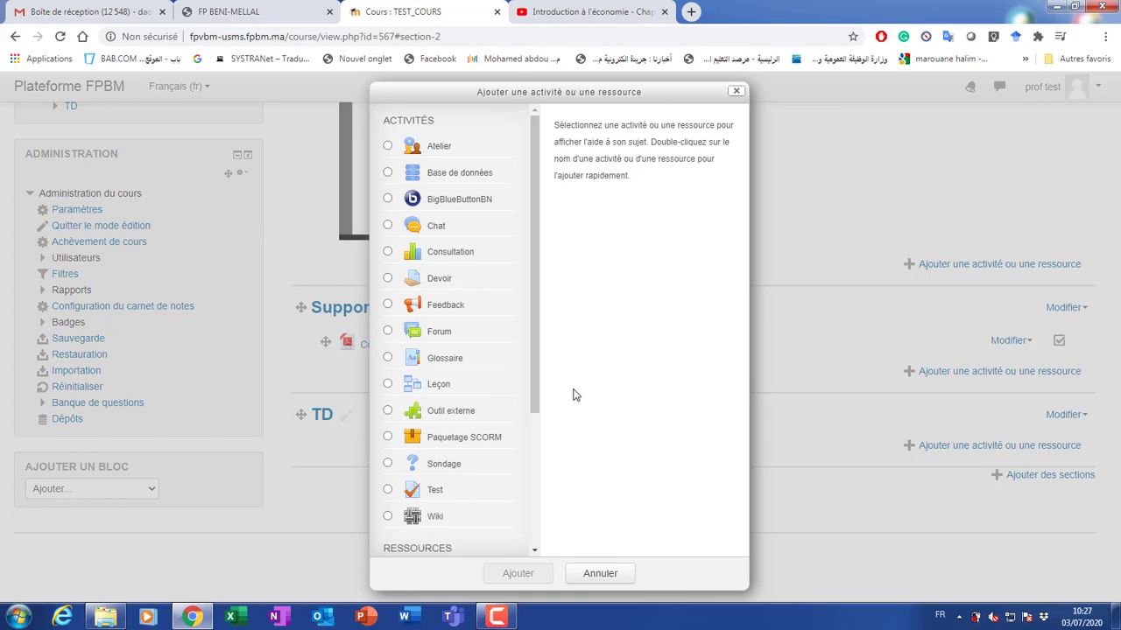
{"action": "left_click_drag", "start_coordinate": [532, 390], "coordinate": [516, 508]}
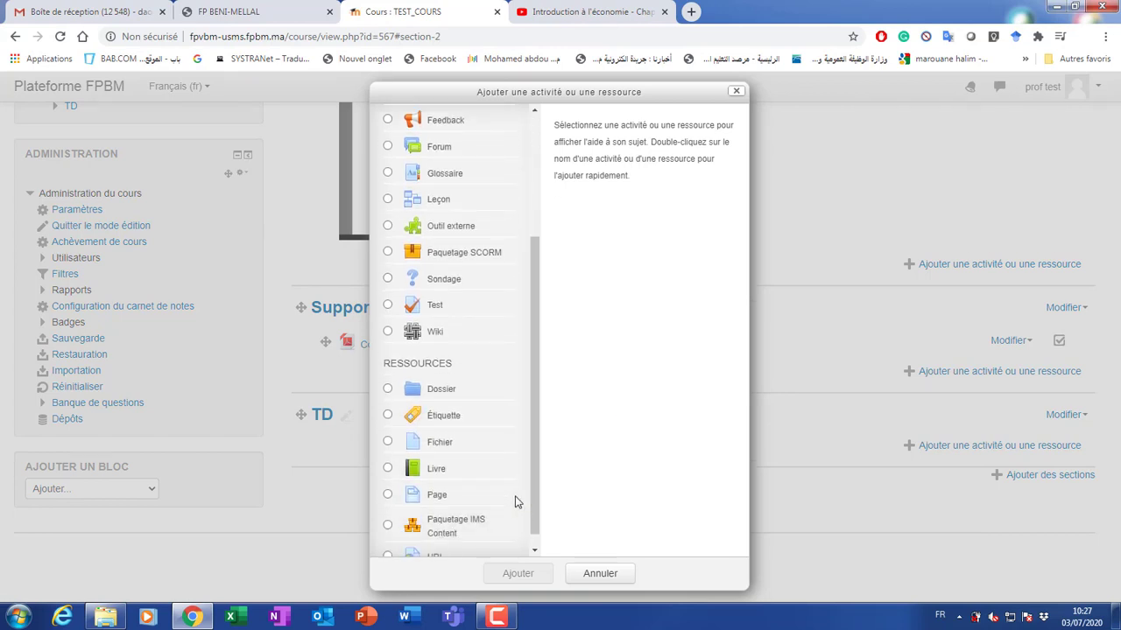
{"action": "left_click", "coordinate": [447, 419]}
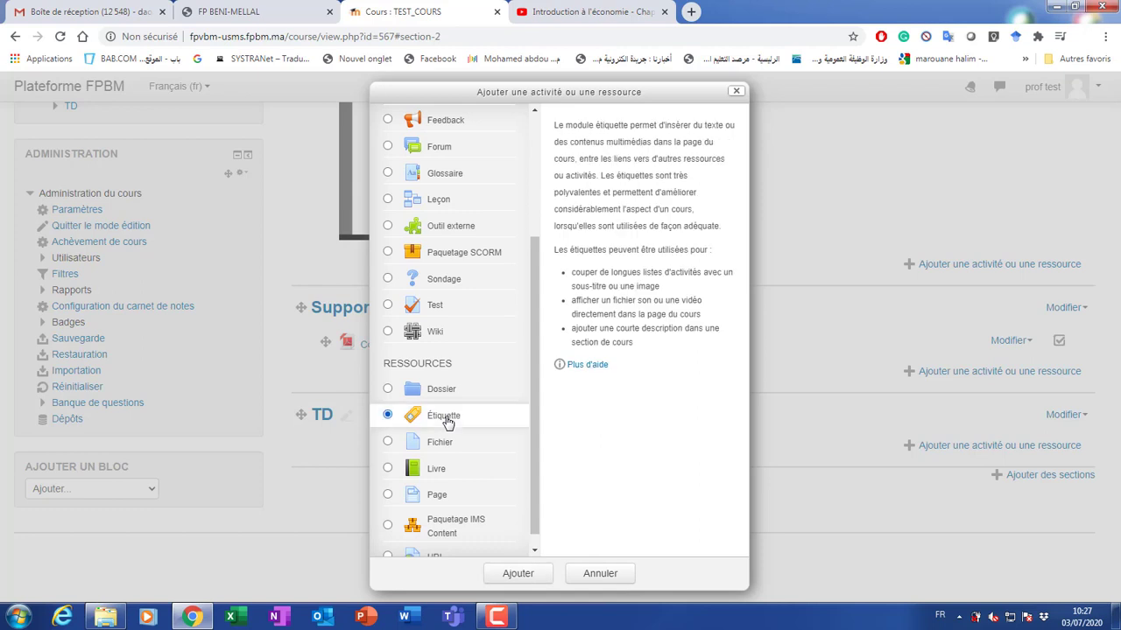
{"action": "left_click", "coordinate": [518, 575]}
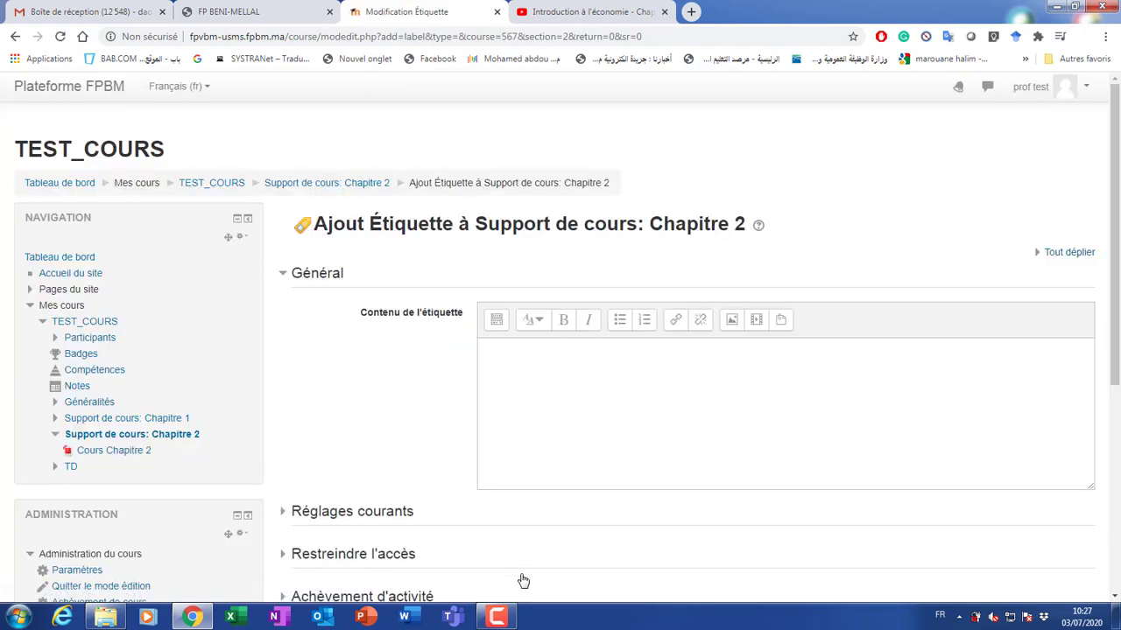
Step: Paste the copied video embed code into the label content's HTML source, and save it, returning to the course
{"action": "left_click", "coordinate": [753, 404]}
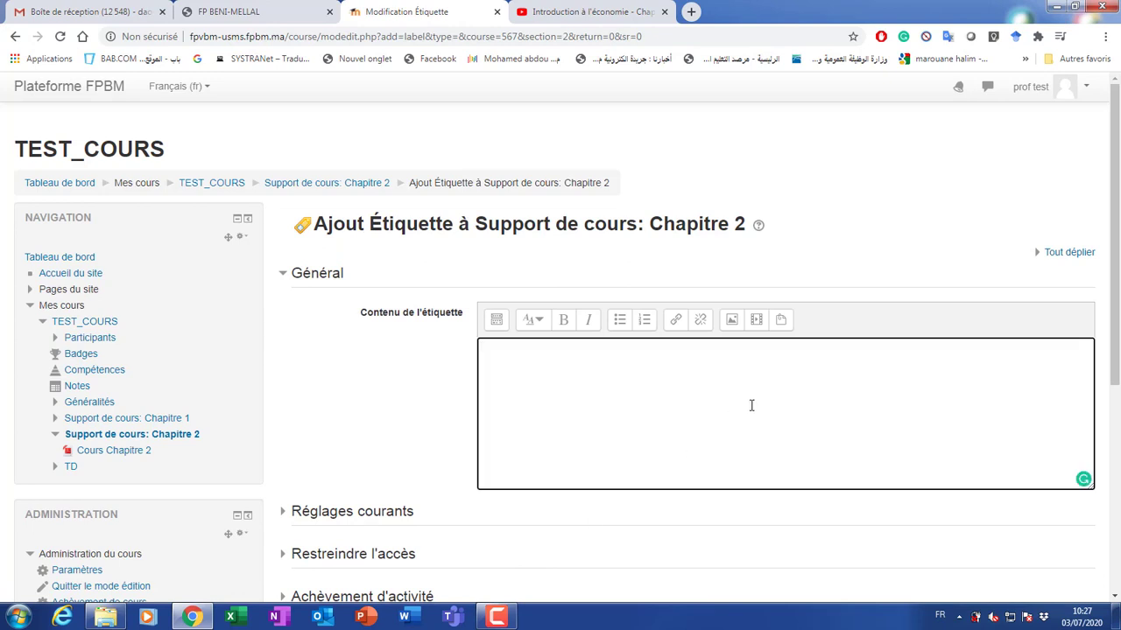
{"action": "left_click", "coordinate": [497, 321]}
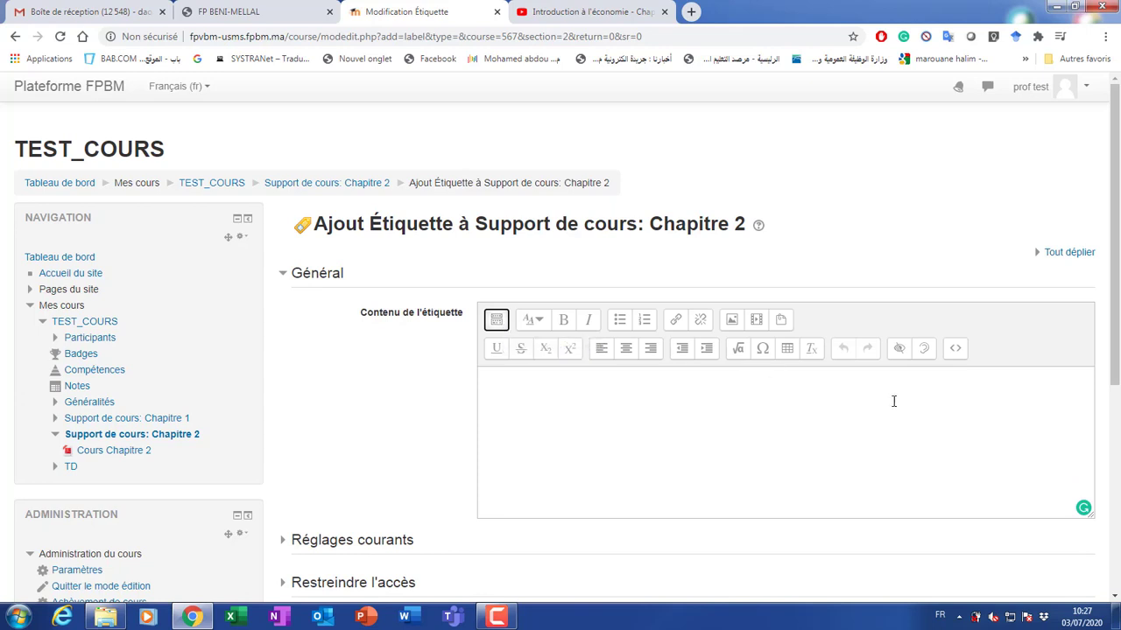
{"action": "left_click", "coordinate": [955, 349]}
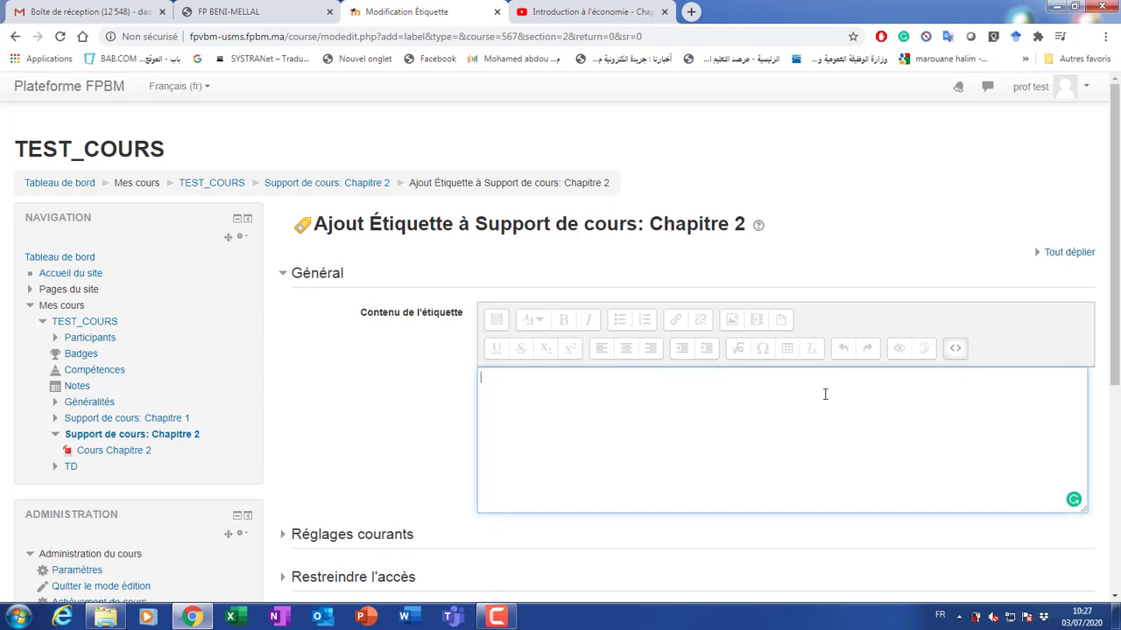
{"action": "right_click", "coordinate": [672, 396]}
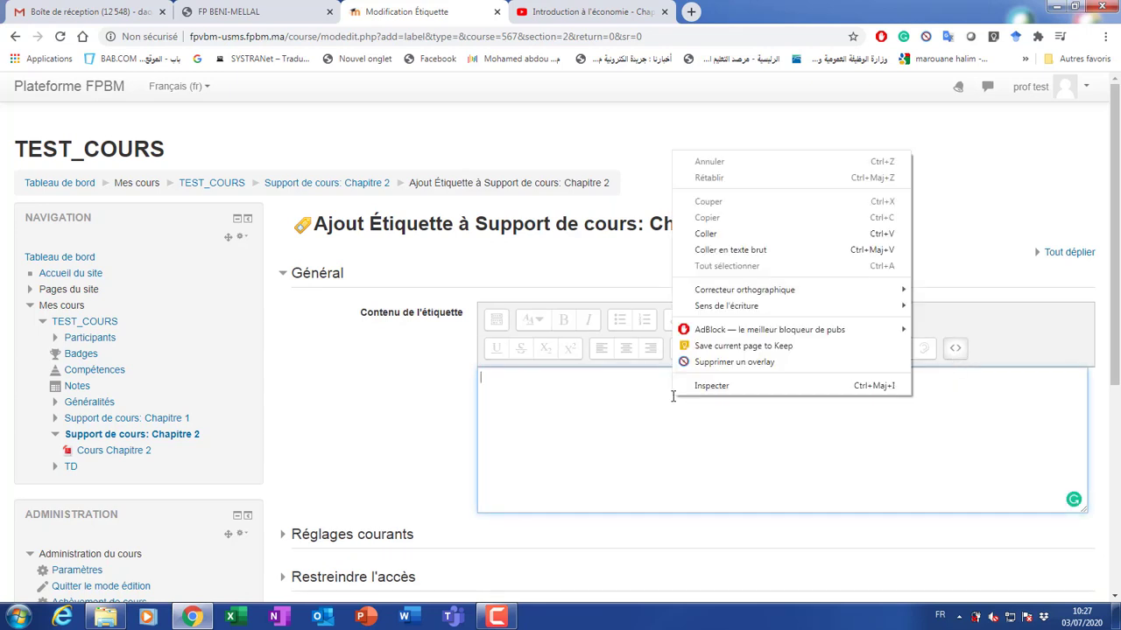
{"action": "left_click", "coordinate": [722, 232]}
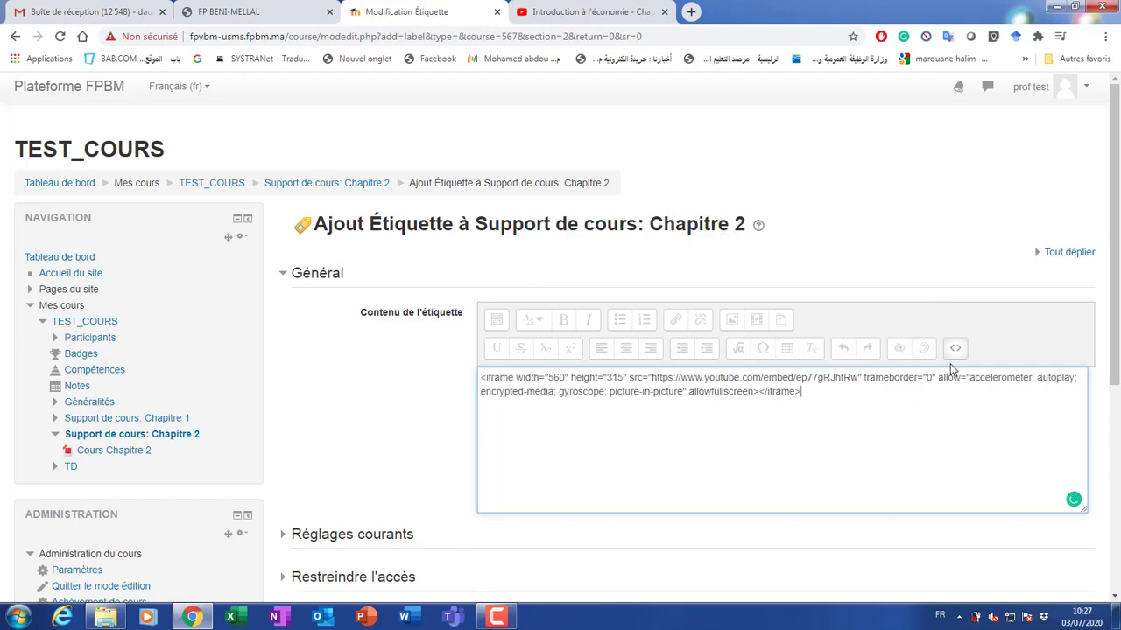
{"action": "left_click_drag", "start_coordinate": [1116, 377], "coordinate": [1116, 492]}
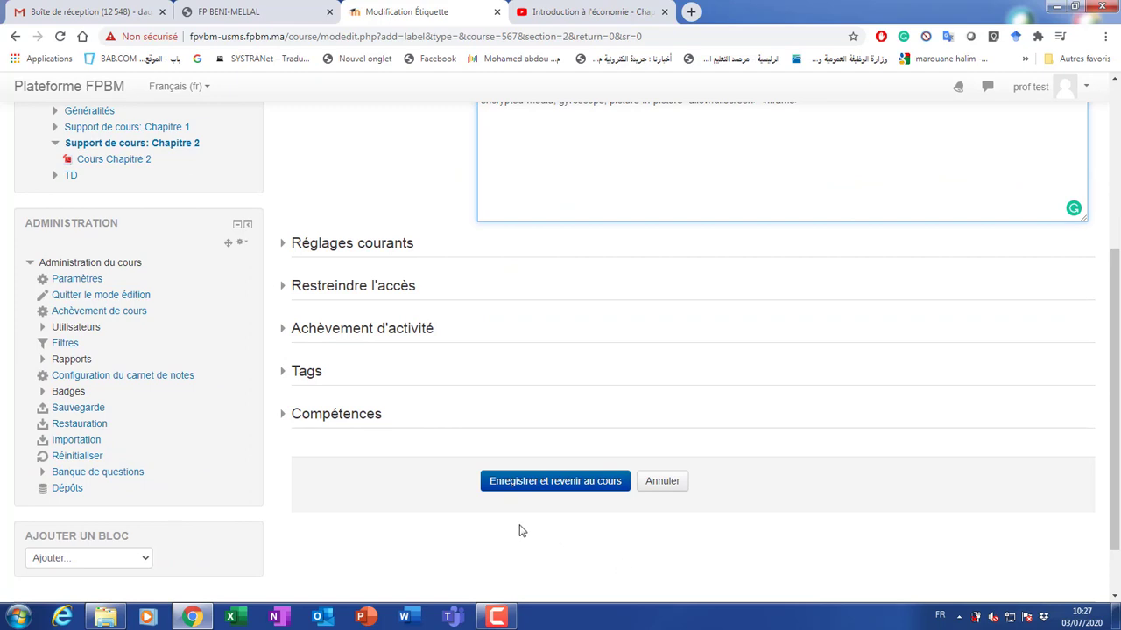
{"action": "left_click", "coordinate": [572, 483]}
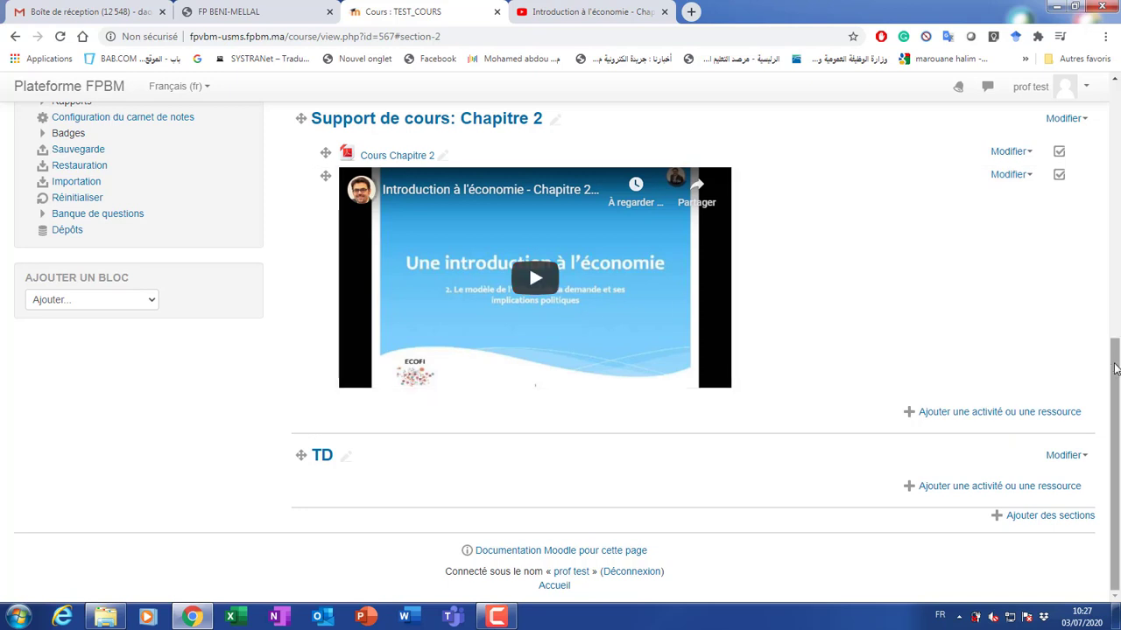
{"action": "scroll", "coordinate": [1114, 338], "scroll_direction": "up", "scroll_amount": 1}
{"action": "left_click_drag", "start_coordinate": [1114, 338], "coordinate": [1118, 389]}
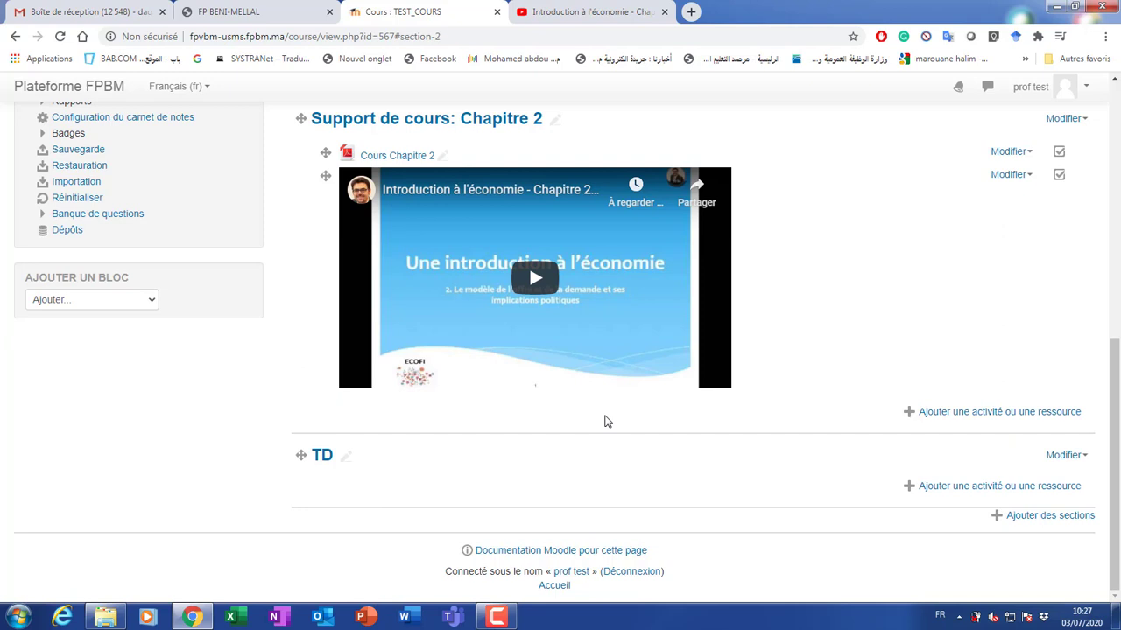
{"action": "left_click", "coordinate": [496, 617]}
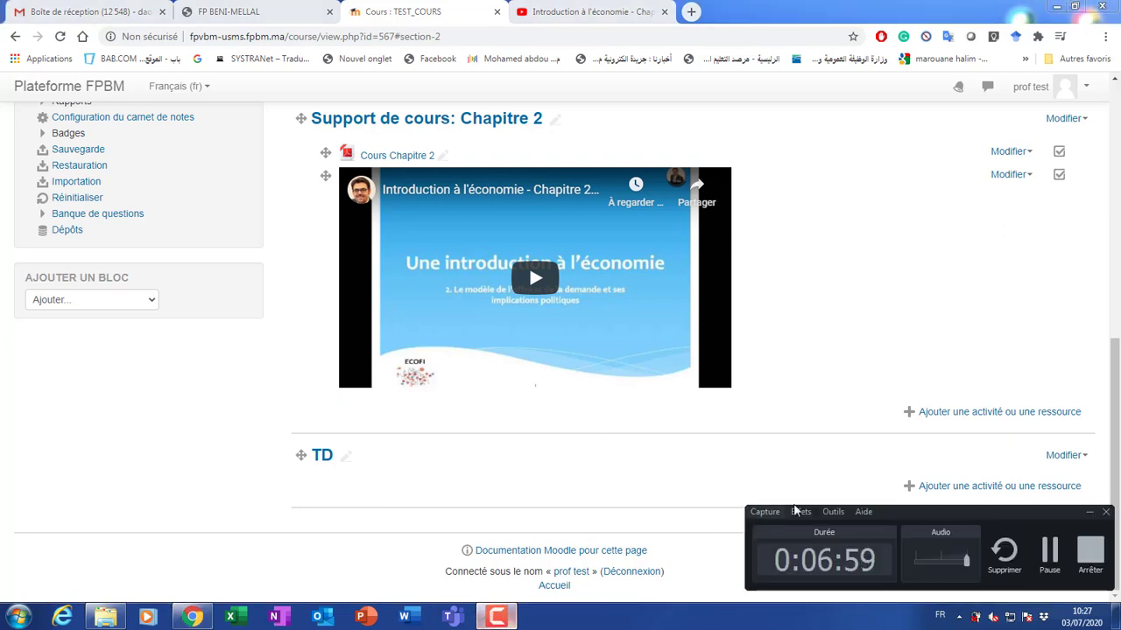